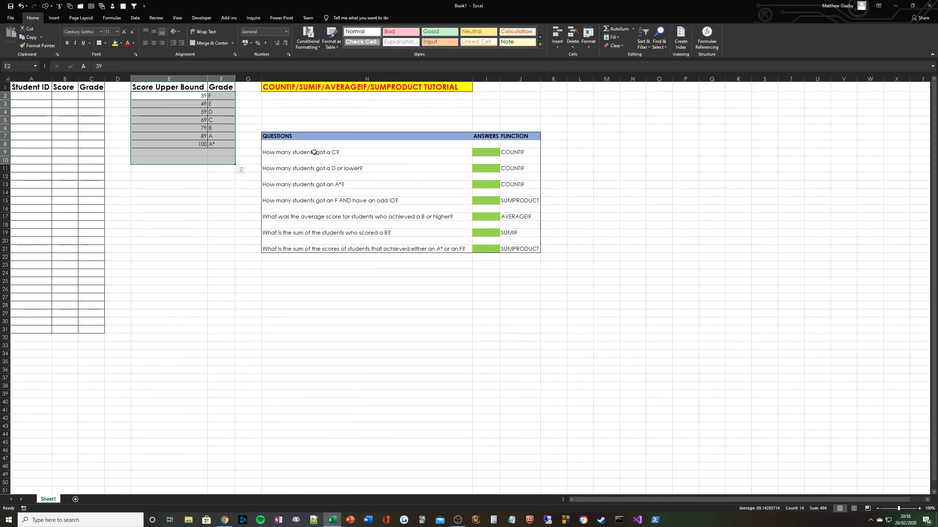
# Review the questions, their green answer cells and the function named for each, from COUNTIF to SUMPRODUCT.
pyautogui.moveTo(314, 152); pyautogui.dragTo(487, 218)
pyautogui.moveTo(480, 153); pyautogui.dragTo(494, 181)
pyautogui.click(519, 154)
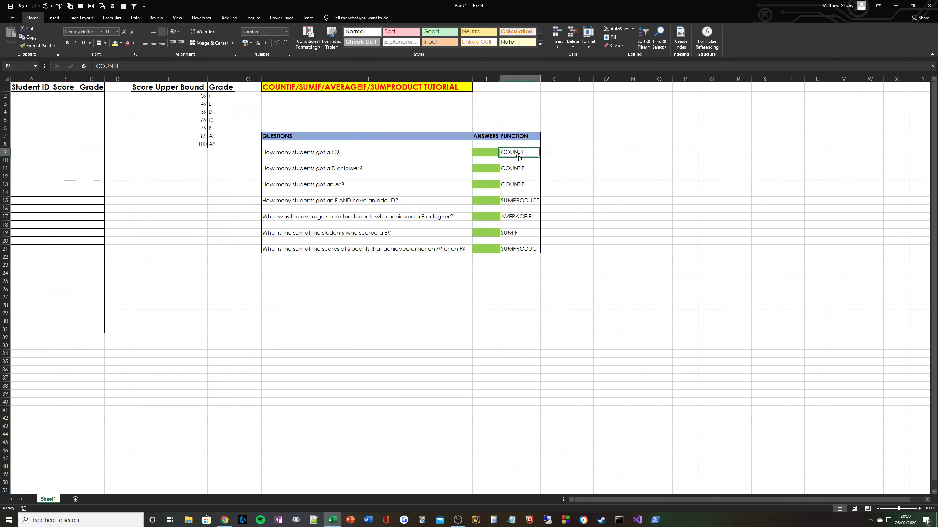
pyautogui.click(525, 203)
pyautogui.click(521, 217)
pyautogui.click(517, 240)
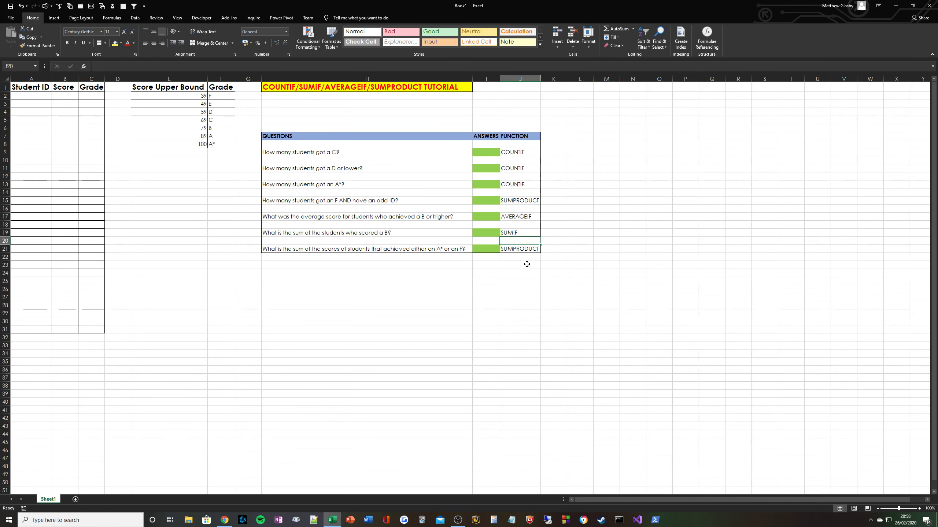
pyautogui.click(521, 249)
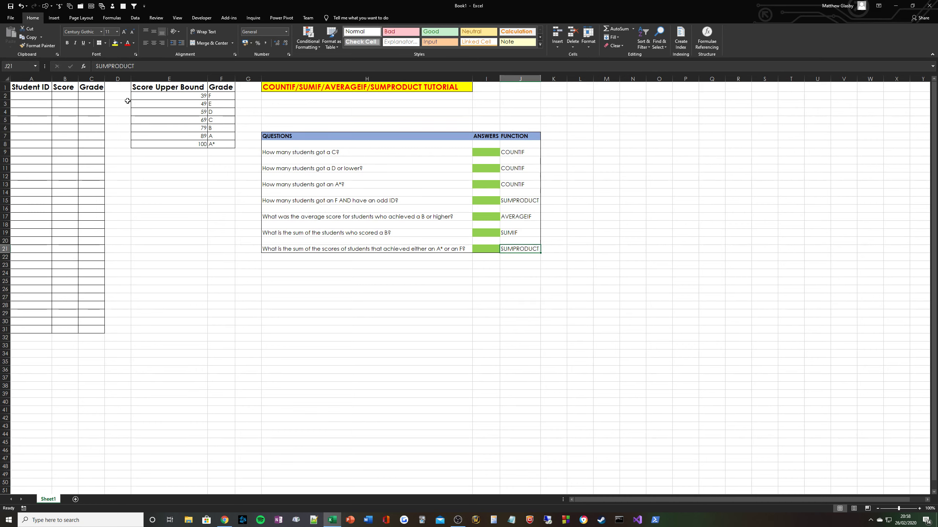
# Enter =ROW()-1 in A2 and fill it down through A31.
pyautogui.click(30, 97)
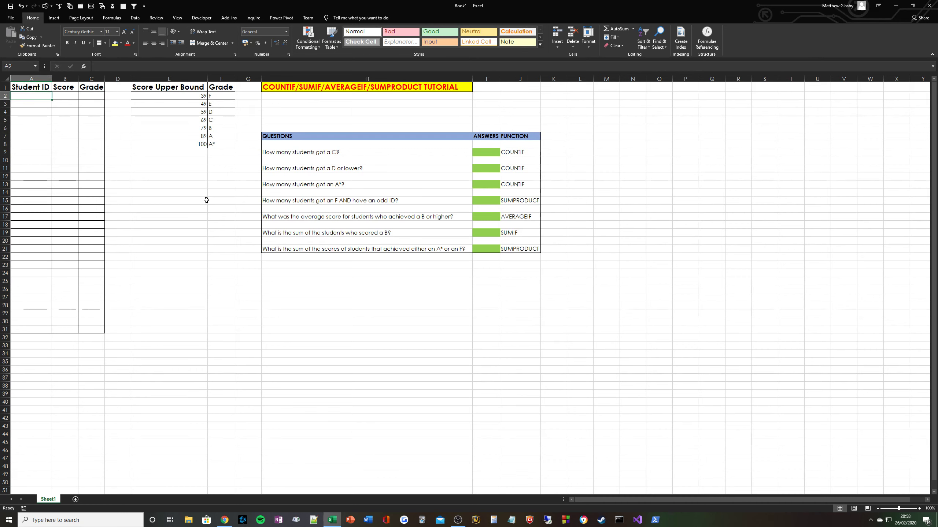
pyautogui.write('=ROW(')
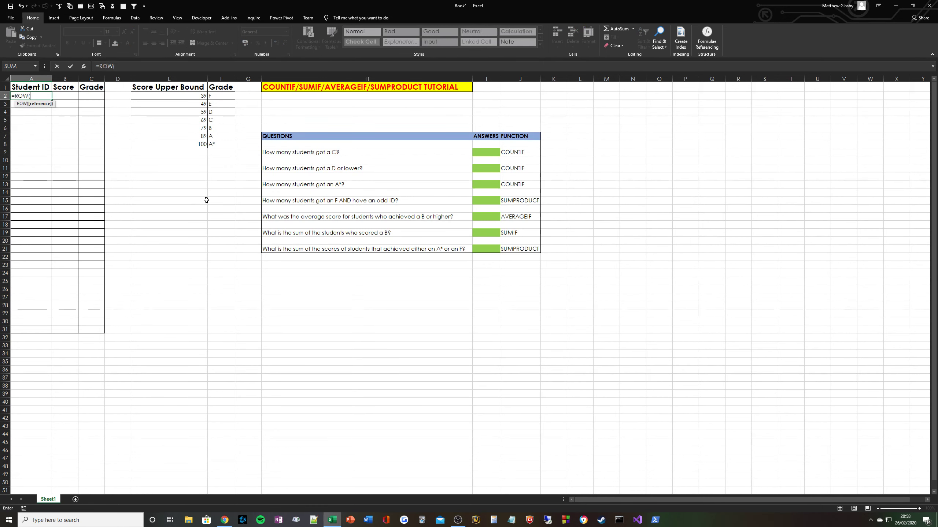
pyautogui.write(')-1')
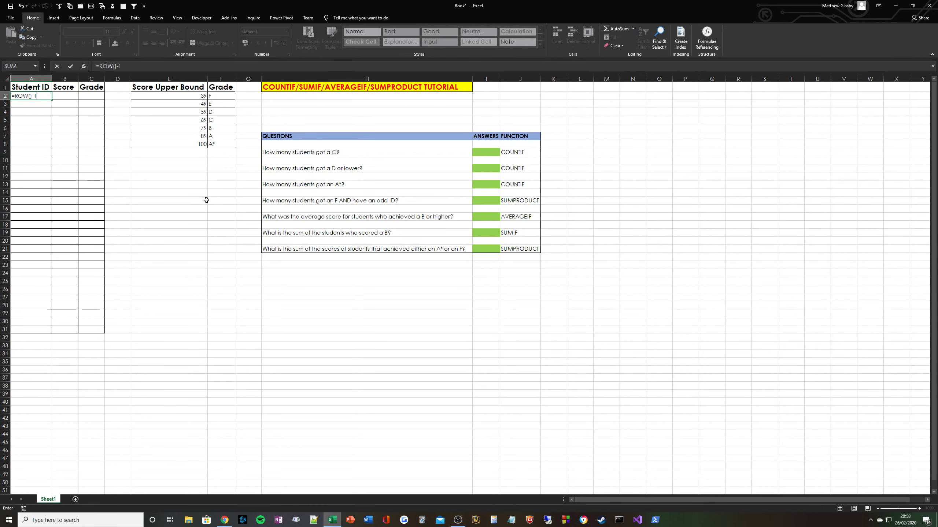
pyautogui.press('Return')
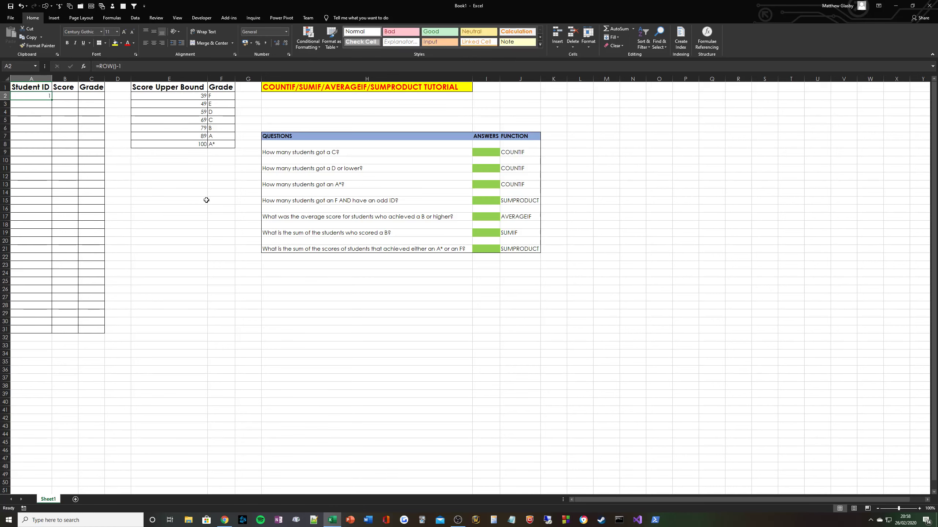
pyautogui.click(40, 94)
pyautogui.hotkey('ctrl', 'c')
pyautogui.moveTo(39, 95); pyautogui.dragTo(44, 328)
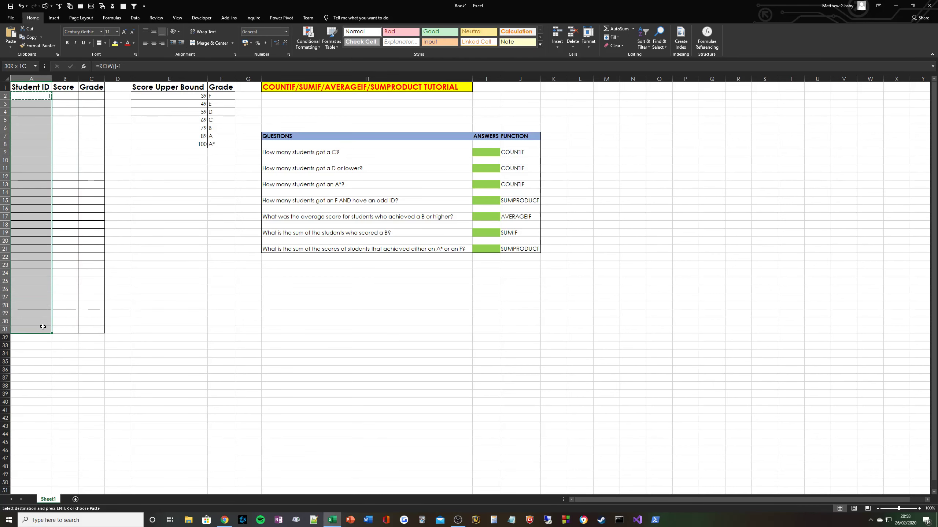
pyautogui.hotkey('ctrl', 'v')
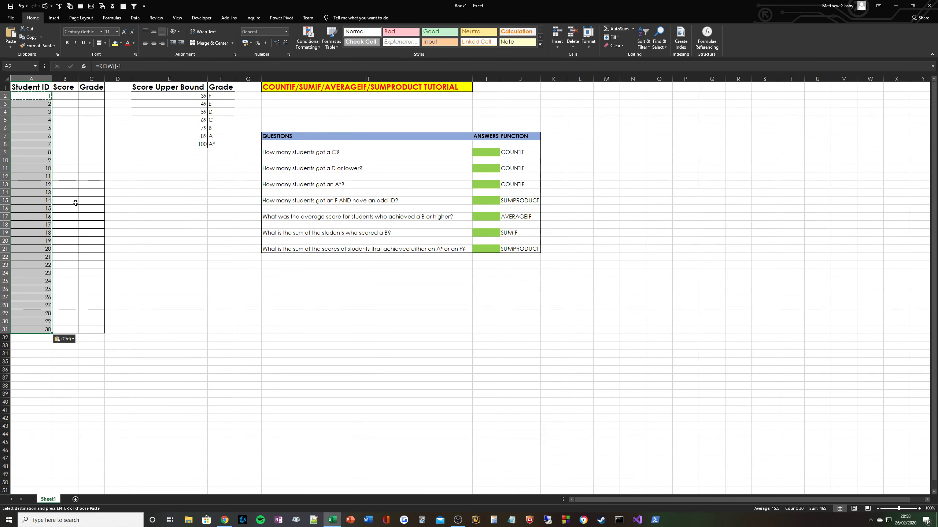
# Convert the Student ID formulas in A2:A31 to fixed values with Paste Values.
pyautogui.hotkey('ctrl', 'c')
pyautogui.rightClick(25, 133)
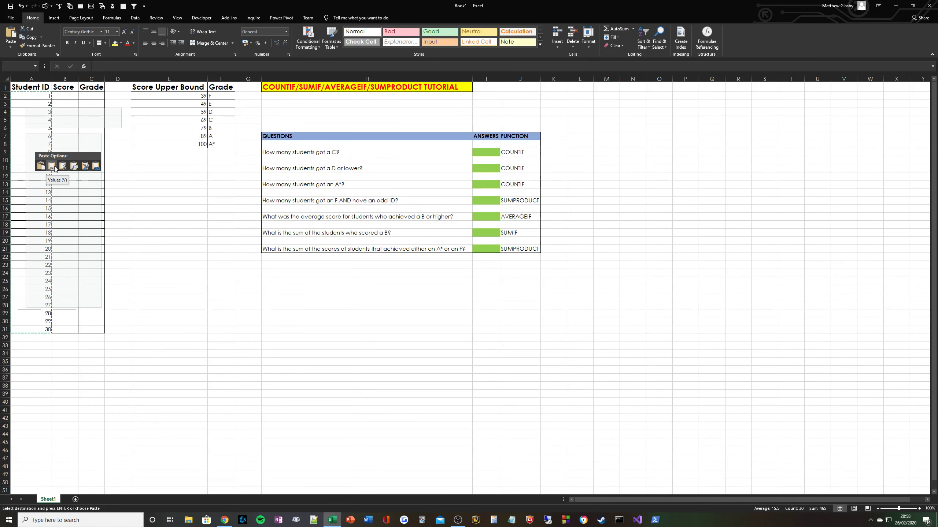
pyautogui.click(55, 168)
pyautogui.click(28, 143)
pyautogui.press('Escape')
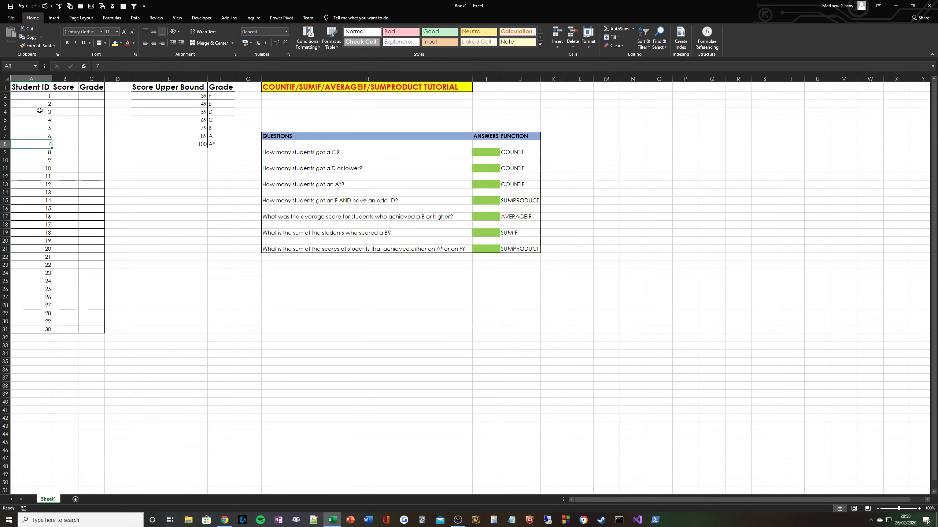
# Check that the IDs are plain numbers, ending with 30 in A31.
pyautogui.moveTo(32, 96); pyautogui.dragTo(31, 144)
pyautogui.click(31, 152)
pyautogui.click(40, 95)
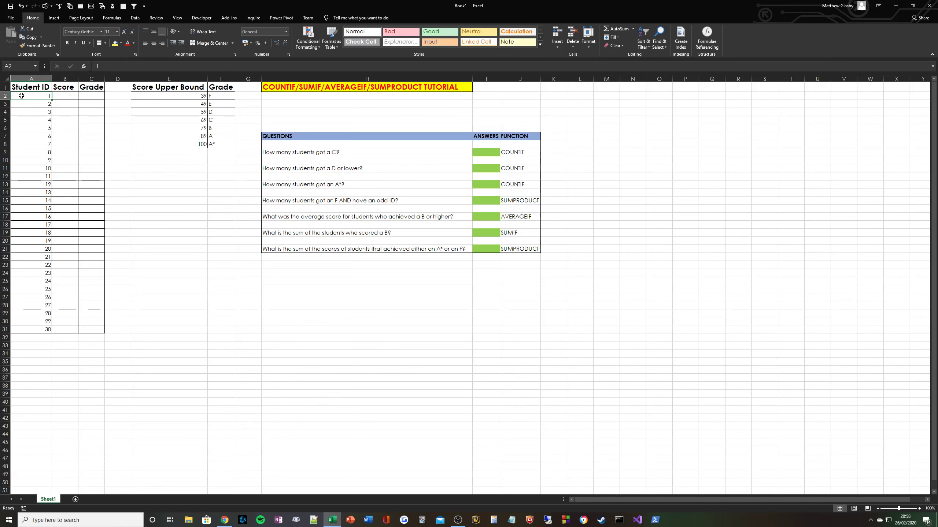
pyautogui.hotkey('shift', 'space')
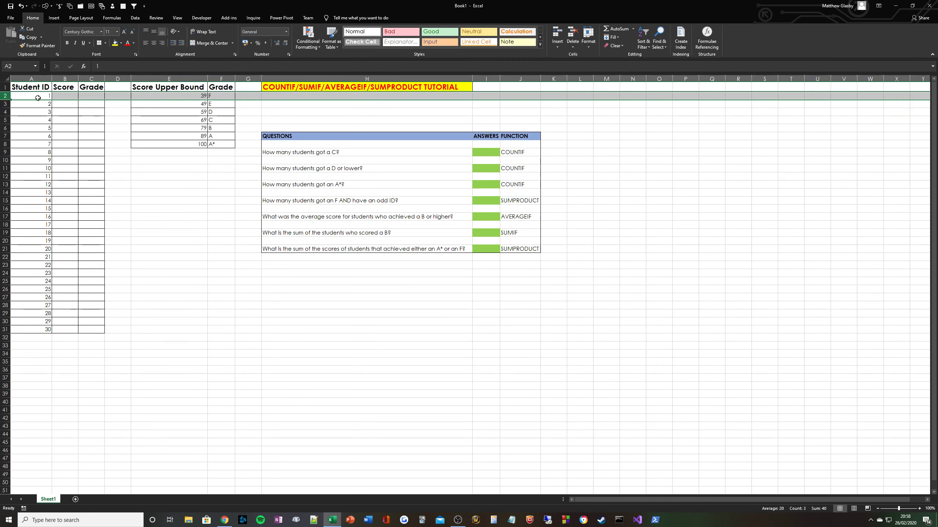
pyautogui.click(37, 97)
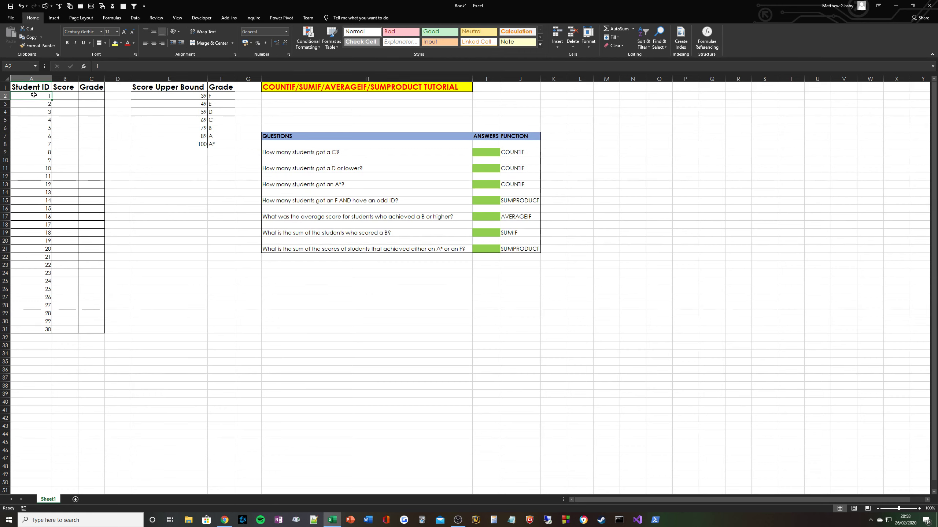
pyautogui.moveTo(38, 97); pyautogui.dragTo(36, 112)
pyautogui.click(36, 104)
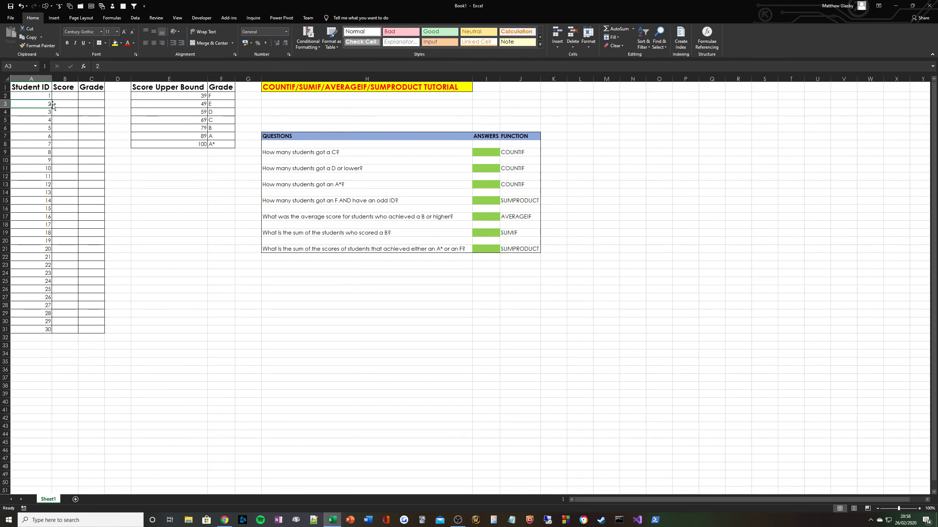
pyautogui.click(46, 330)
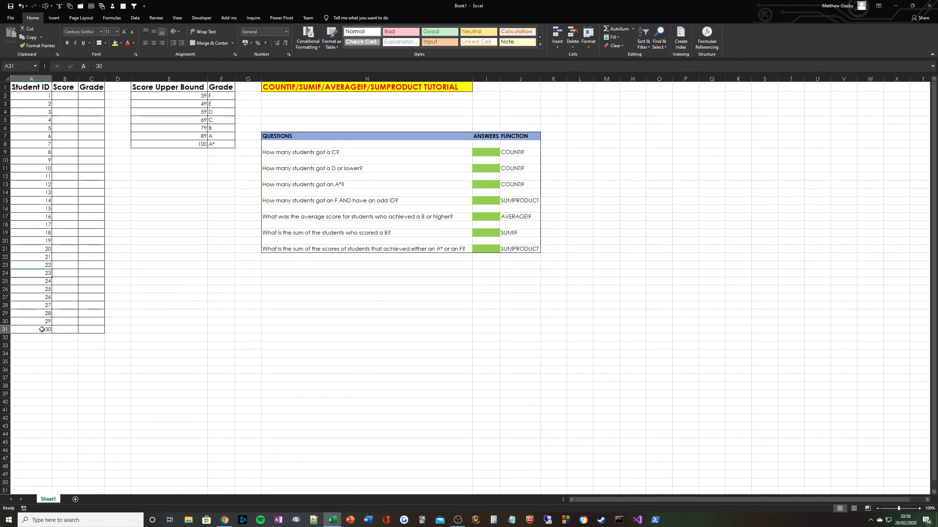
# Enter =RANDBETWEEN(10,100) into all Score cells B2:B31 at once.
pyautogui.click(65, 95)
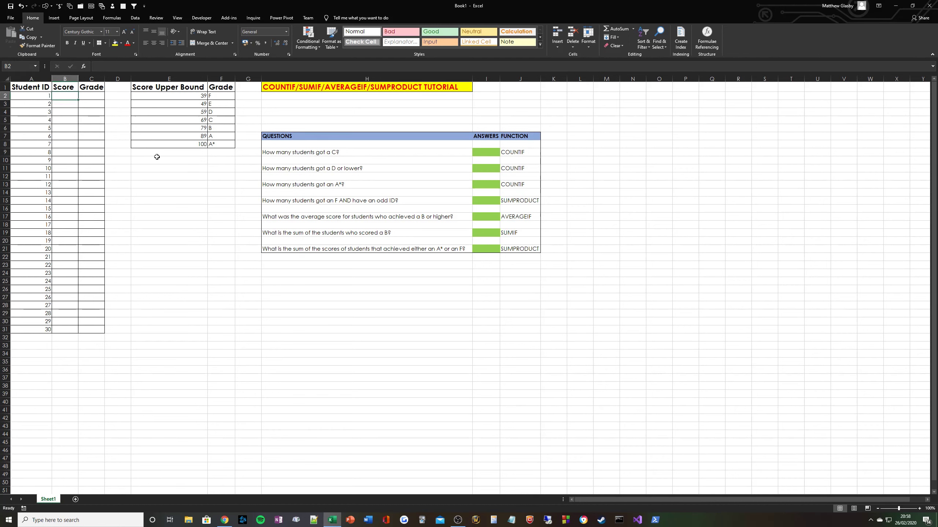
pyautogui.moveTo(65, 95); pyautogui.dragTo(71, 328)
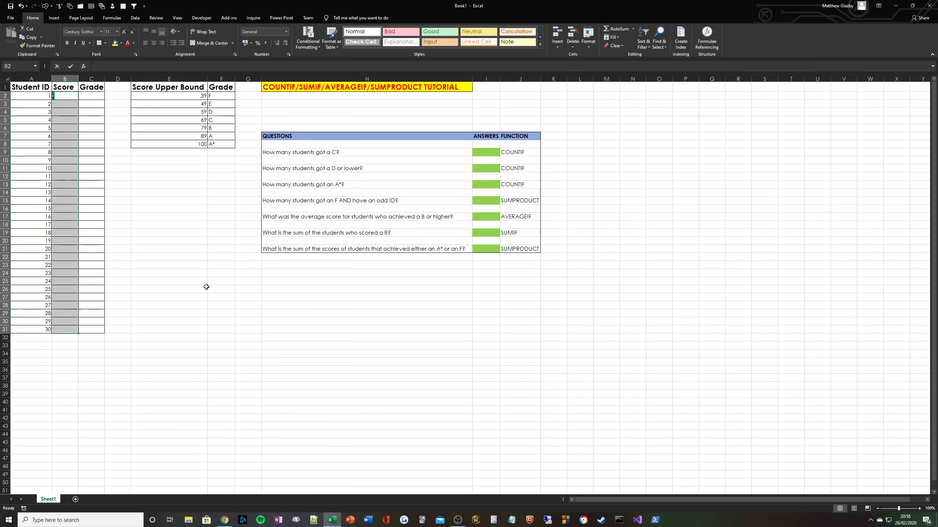
pyautogui.write('=RANDBETWEEN(')
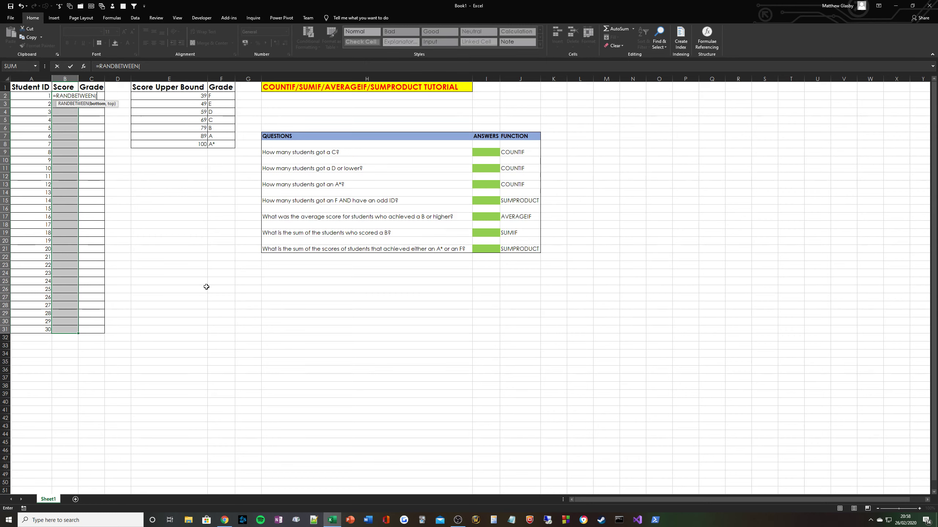
pyautogui.write('10,100)')
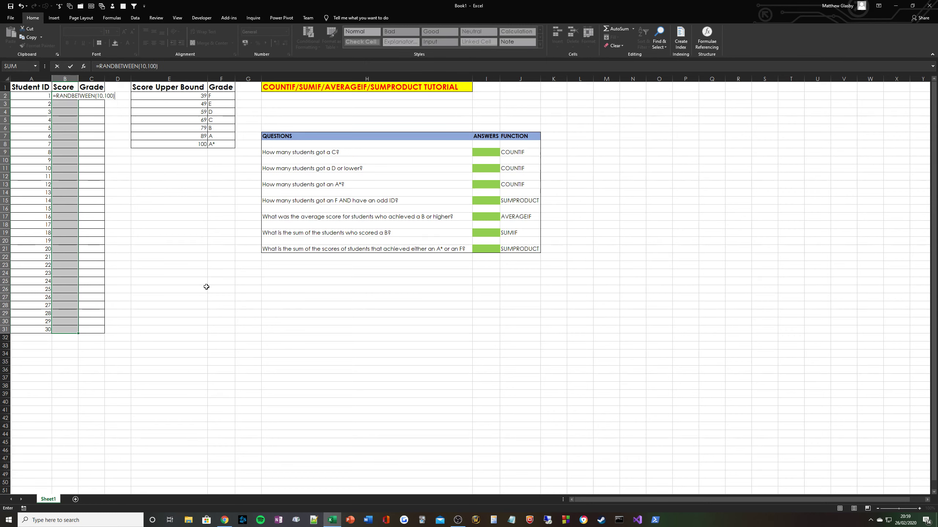
pyautogui.hotkey('ctrl', 'Return')
pyautogui.hotkey('ctrl', 'q')
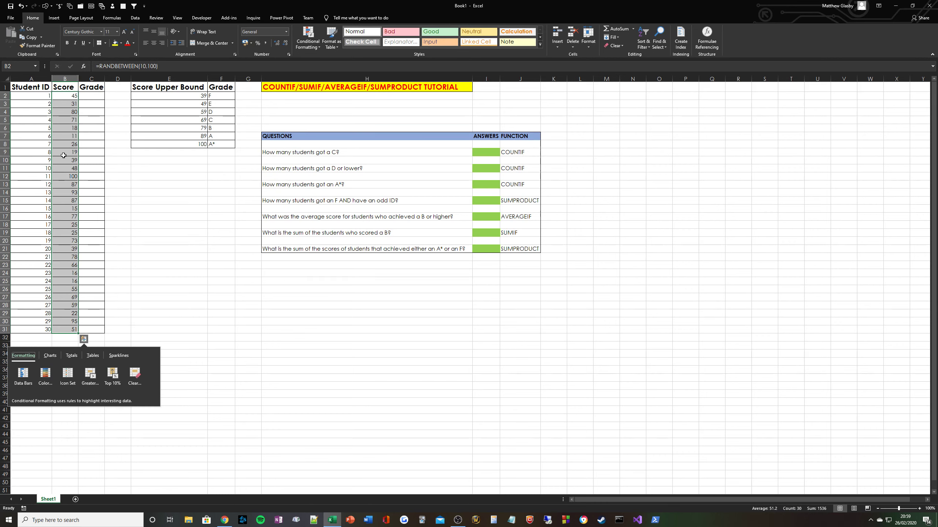
pyautogui.click(73, 120)
# Replace the random-score formulas in B2:B31 with fixed values via Paste Values.
pyautogui.moveTo(71, 96); pyautogui.dragTo(70, 329)
pyautogui.hotkey('ctrl', 'c')
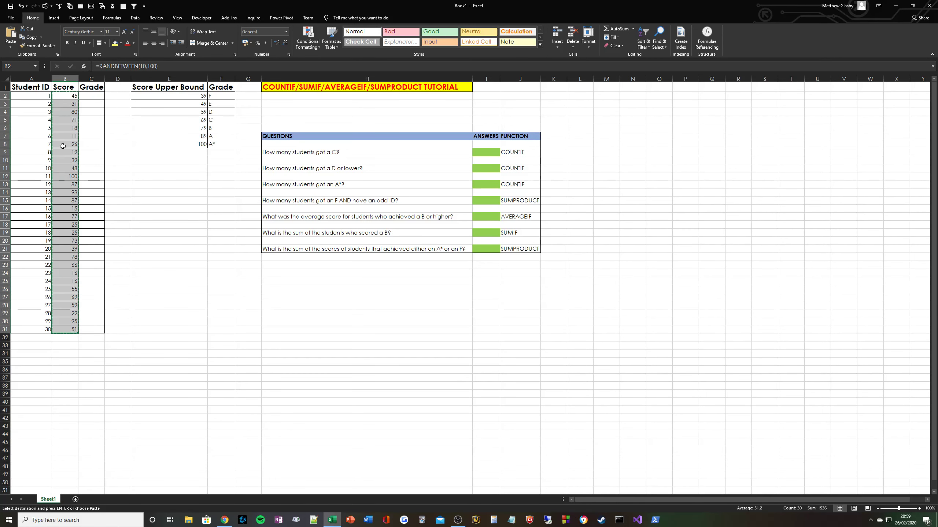
pyautogui.rightClick(62, 146)
pyautogui.click(90, 178)
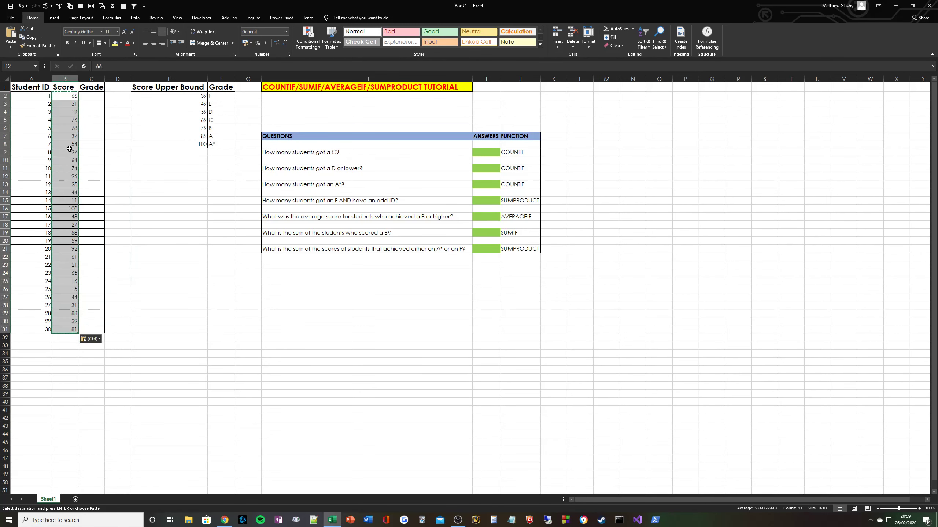
pyautogui.click(69, 149)
pyautogui.press('Escape')
# Spot-check individual scores, such as 100 in B16 and 97 in B9.
pyautogui.click(72, 121)
pyautogui.click(72, 169)
pyautogui.click(73, 200)
pyautogui.click(73, 226)
pyautogui.click(81, 272)
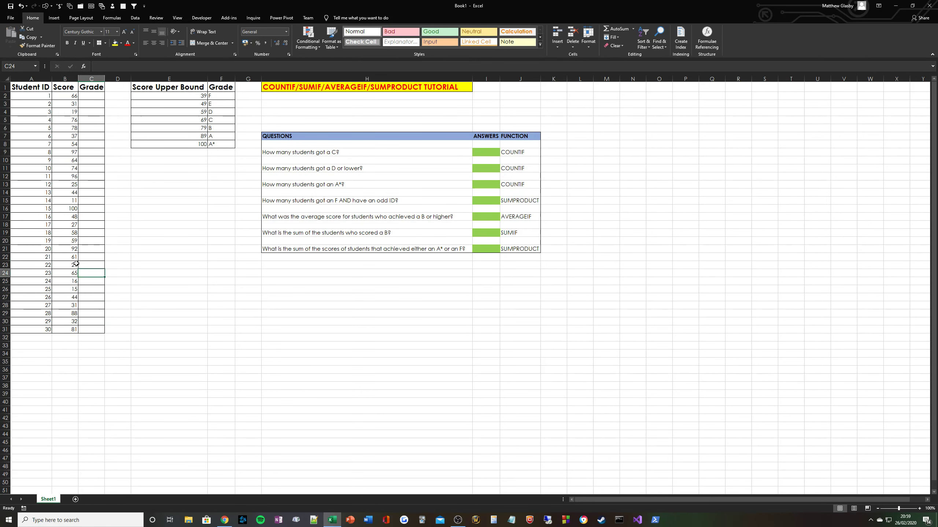
pyautogui.click(76, 233)
pyautogui.click(63, 210)
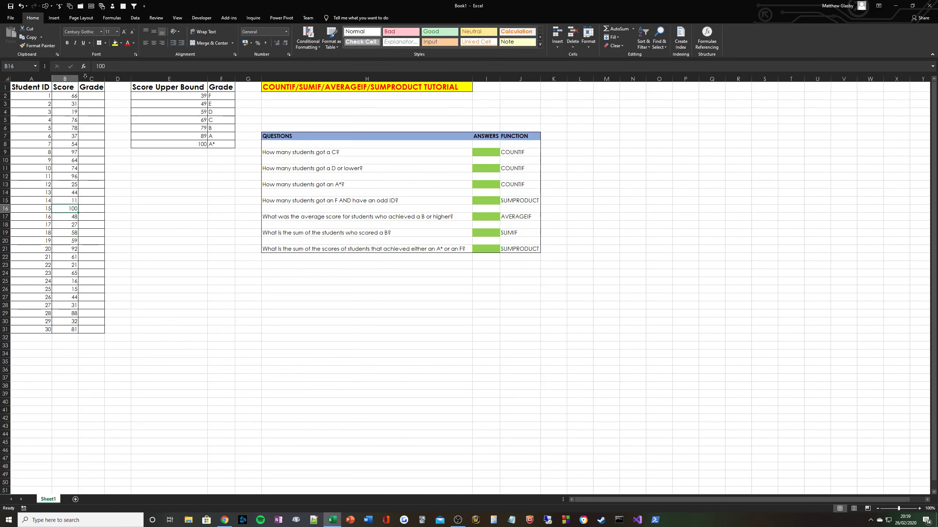
pyautogui.click(66, 151)
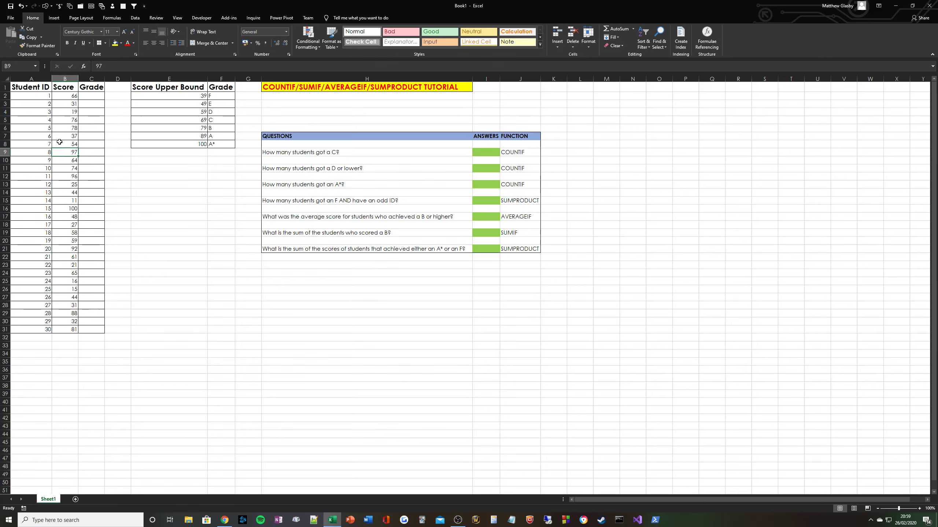
# Start C2's grade formula as =OFFSET($F$2, anchored on the first grade letter.
pyautogui.press('Down')
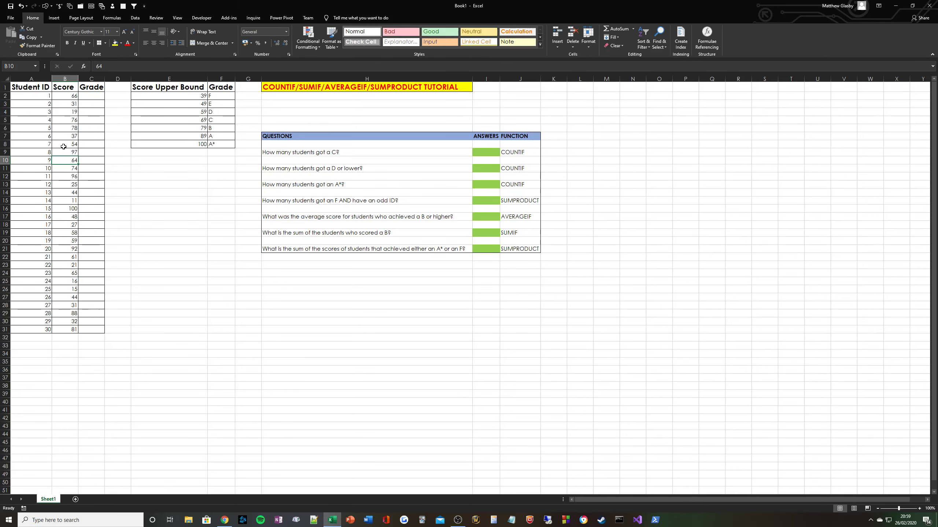
pyautogui.click(93, 96)
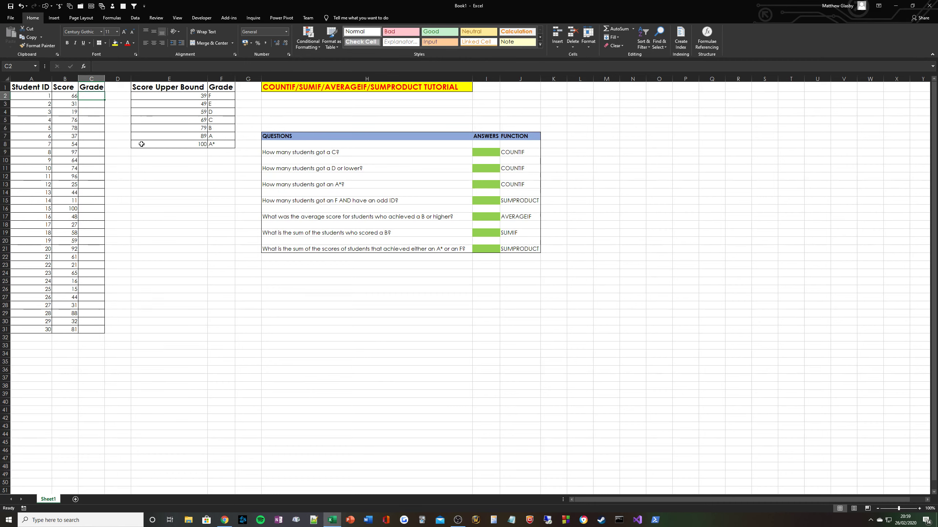
pyautogui.write('=OFFSET(')
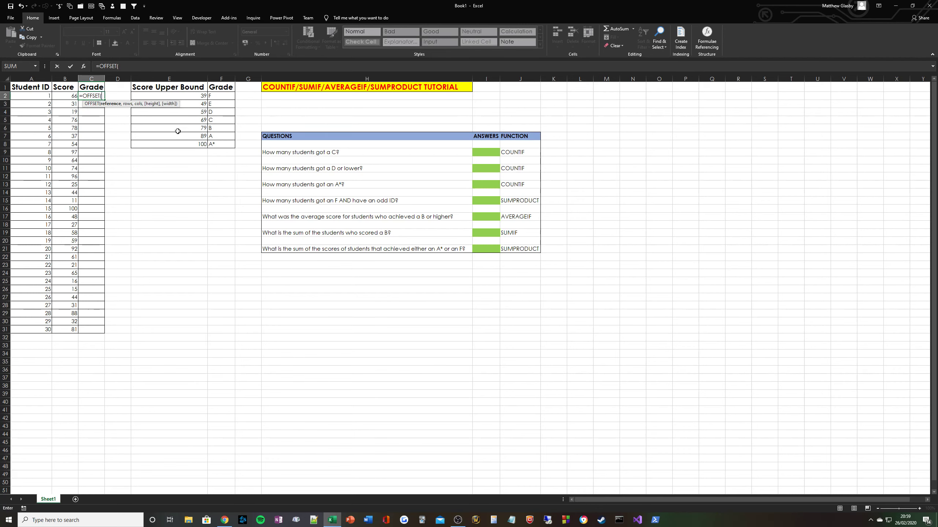
pyautogui.click(222, 95)
pyautogui.press('F4')
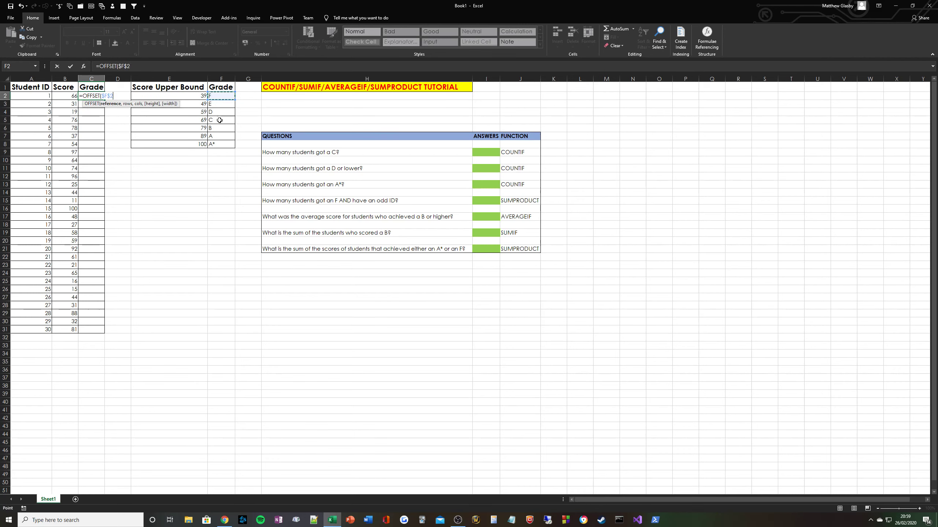
# Complete it with a SUMPRODUCT count of upper bounds $E$2:$E$8 below B2, returning grade C.
pyautogui.write(',')
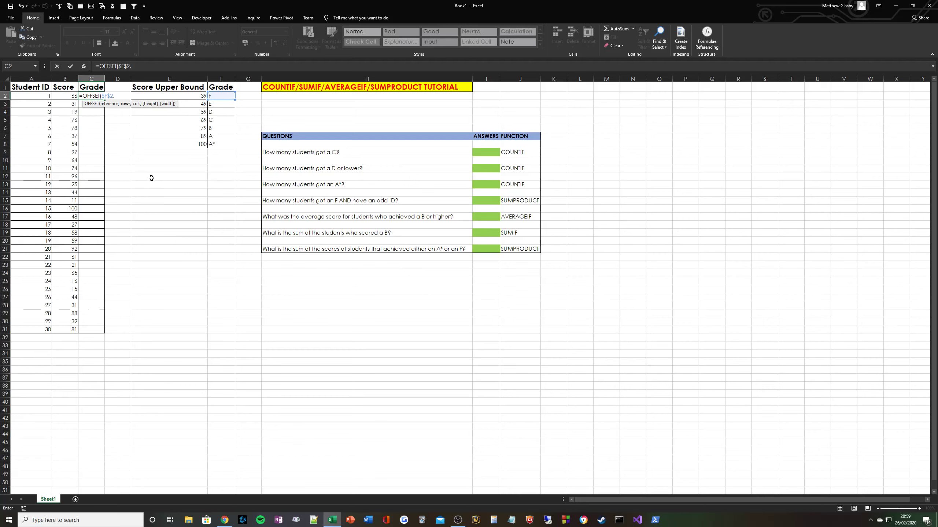
pyautogui.write('SUMPR')
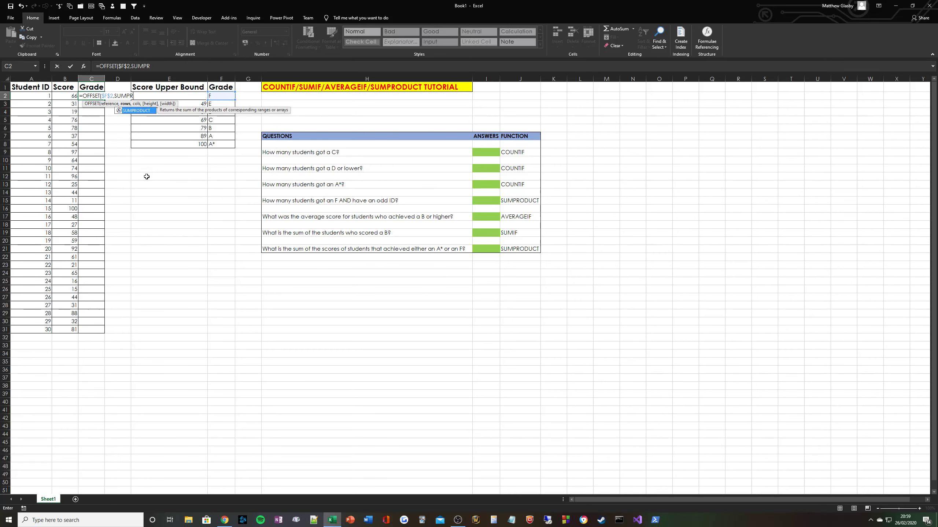
pyautogui.write('ODUCT(--(')
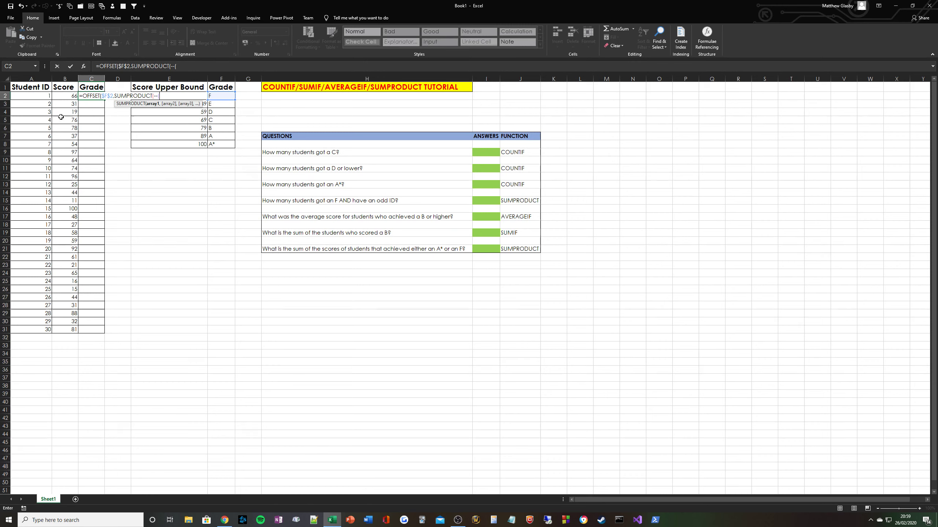
pyautogui.click(67, 95)
pyautogui.write('>')
pyautogui.moveTo(175, 145); pyautogui.dragTo(176, 96)
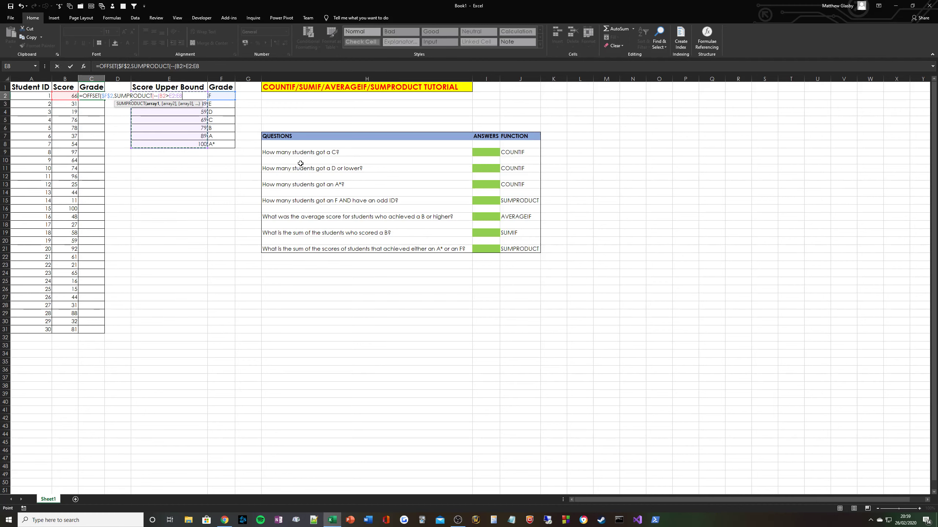
pyautogui.press('F4')
pyautogui.write(')')
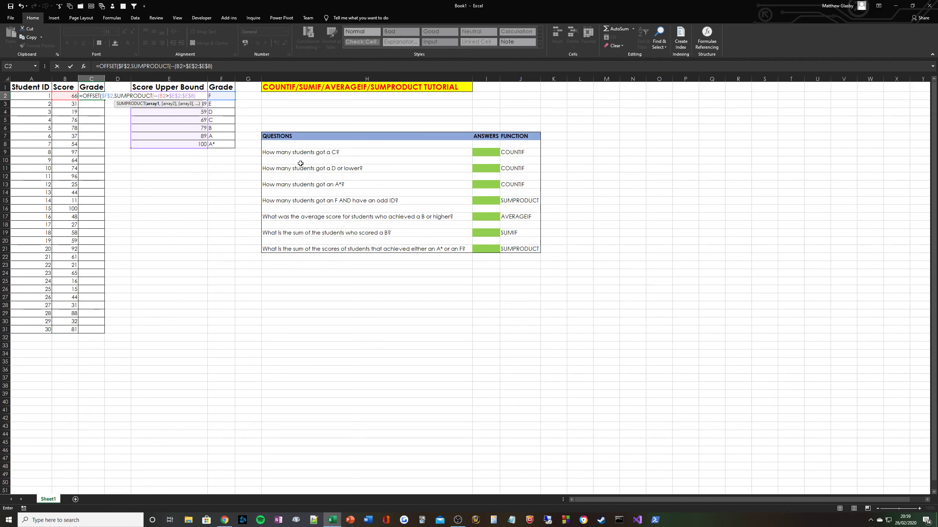
pyautogui.write(')')
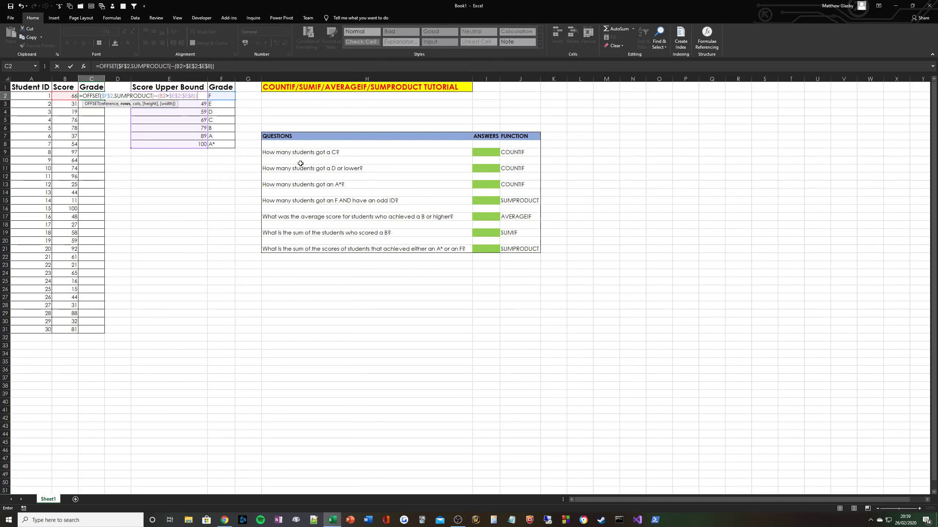
pyautogui.write(',0')
pyautogui.press('Return')
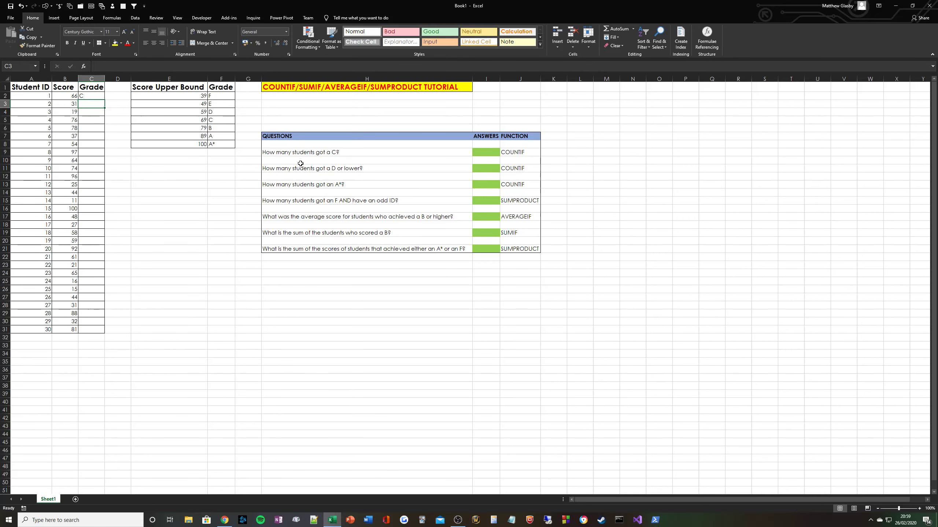
pyautogui.click(91, 95)
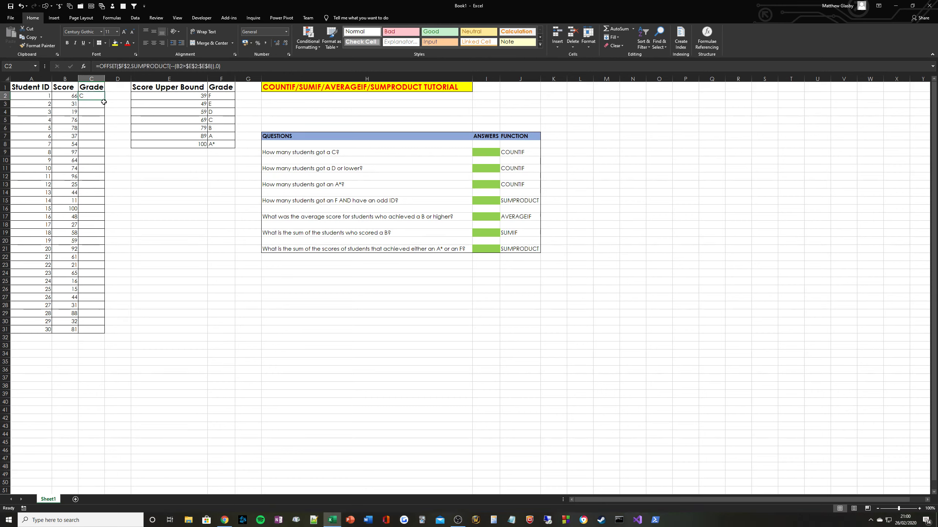
# Paste the grade formula from C2 down through C31.
pyautogui.hotkey('ctrl', 'c')
pyautogui.moveTo(95, 96); pyautogui.dragTo(97, 328)
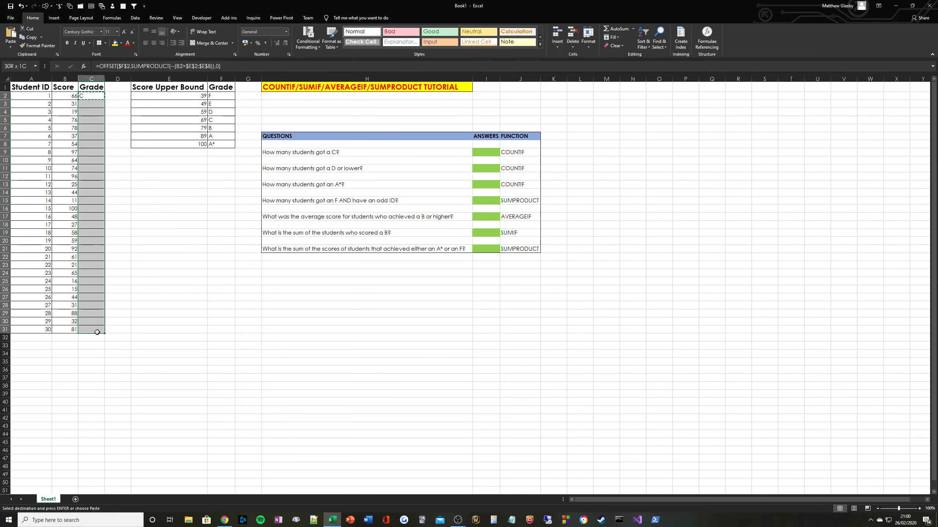
pyautogui.hotkey('ctrl', 'v')
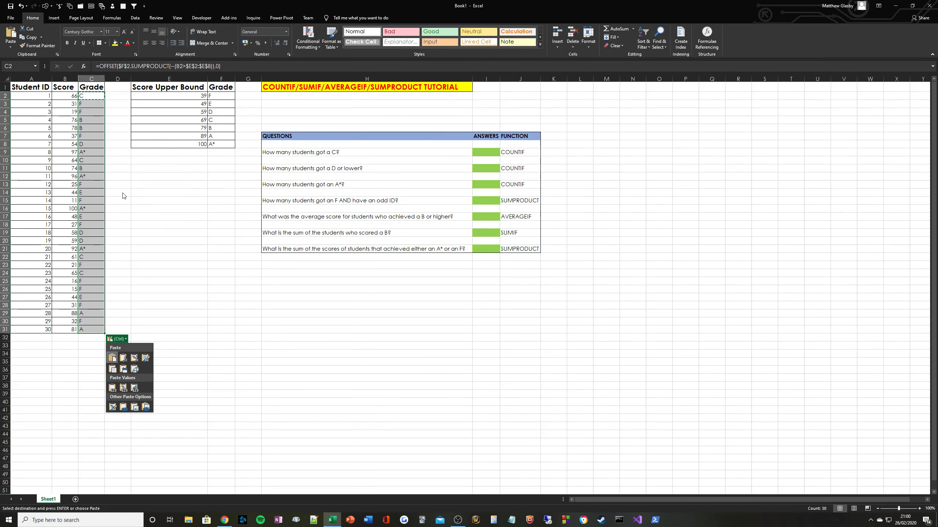
pyautogui.press('Escape')
# Spot-check the grade formulas in C7, C12, C13 and C17 and review the score and grade totals.
pyautogui.click(91, 136)
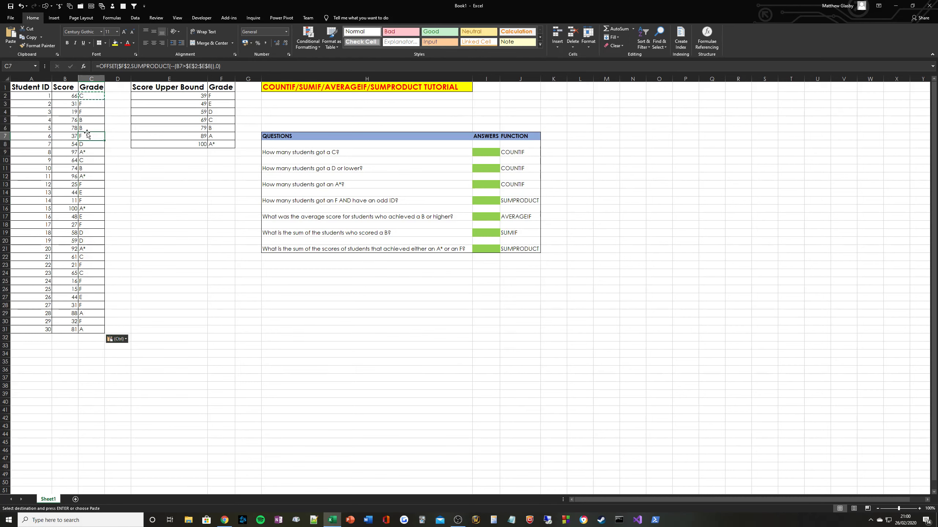
pyautogui.press('Escape')
pyautogui.click(88, 182)
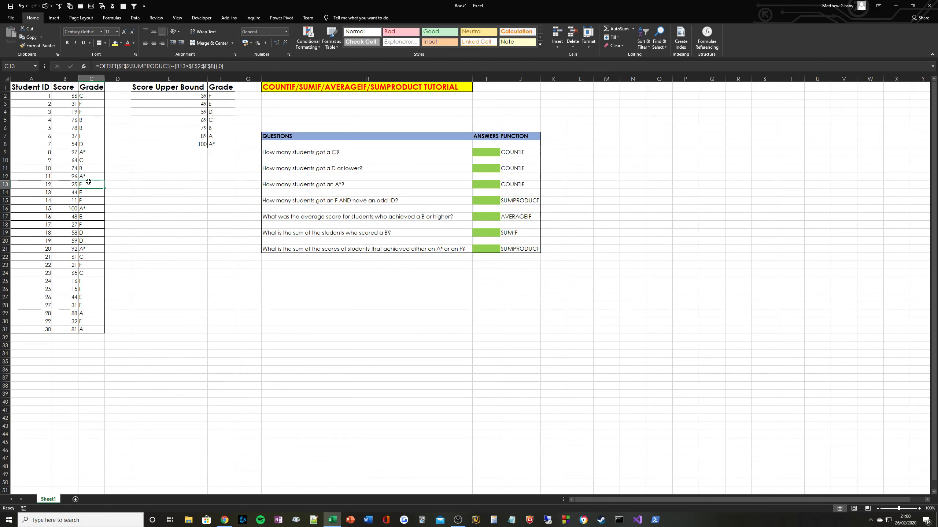
pyautogui.click(91, 177)
pyautogui.moveTo(92, 96); pyautogui.dragTo(91, 331)
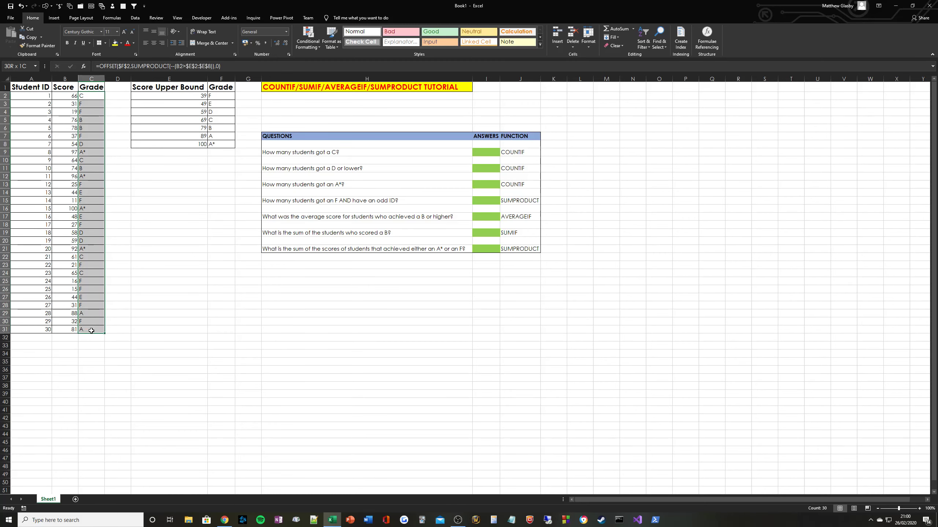
pyautogui.moveTo(64, 95); pyautogui.dragTo(74, 329)
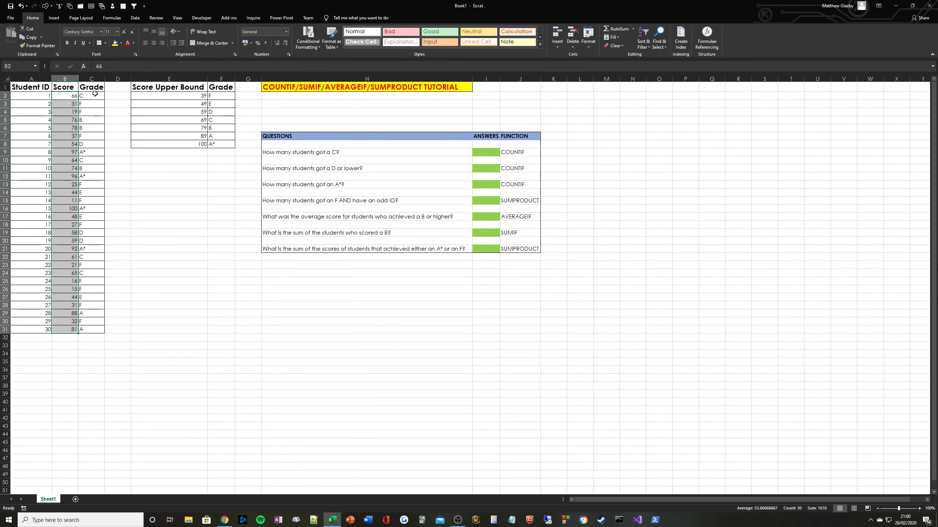
pyautogui.moveTo(95, 96); pyautogui.dragTo(97, 319)
pyautogui.click(96, 216)
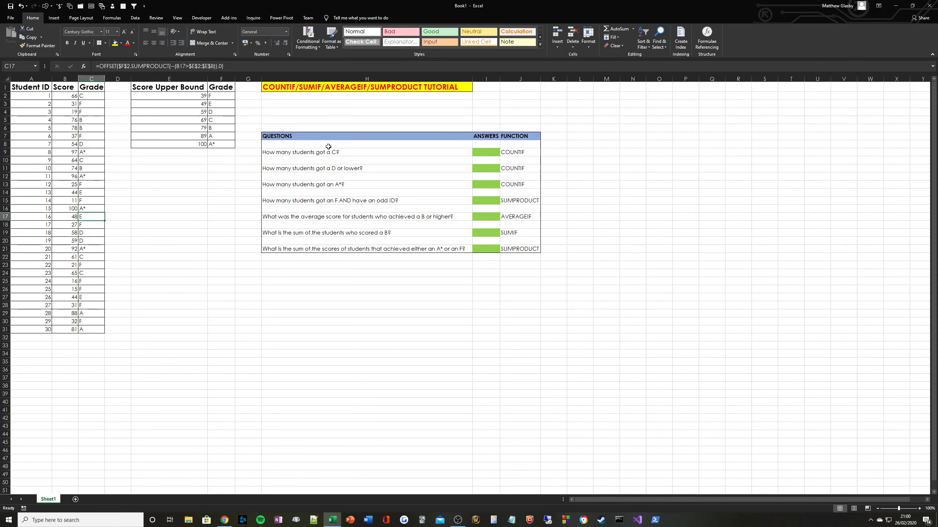
pyautogui.click(484, 152)
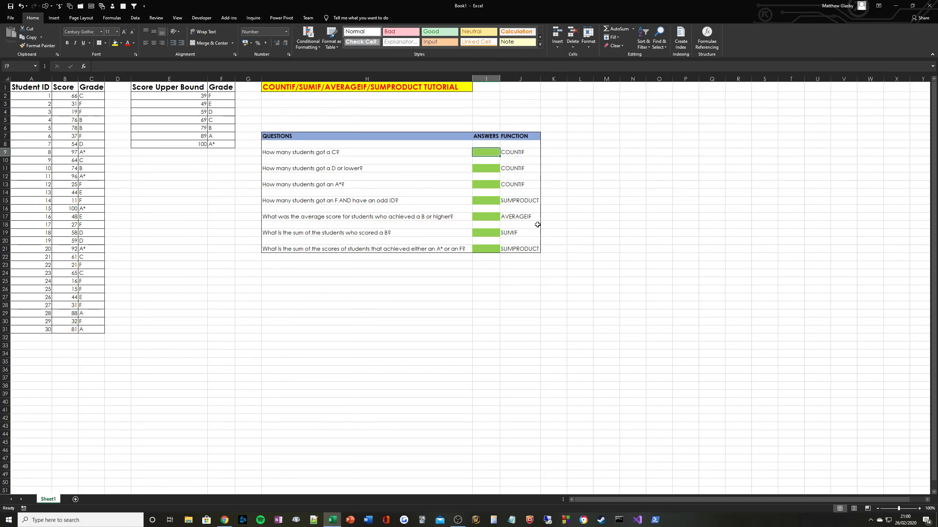
# Enter =COUNTIF(C2:C31,"C") in I9, which returns 4.
pyautogui.write('=COUNTIF(')
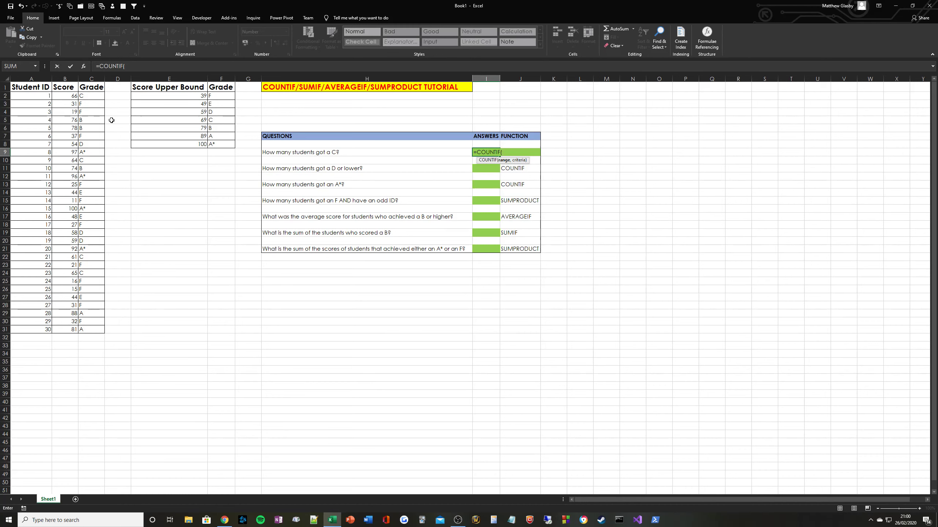
pyautogui.click(93, 96)
pyautogui.moveTo(92, 96); pyautogui.dragTo(95, 335)
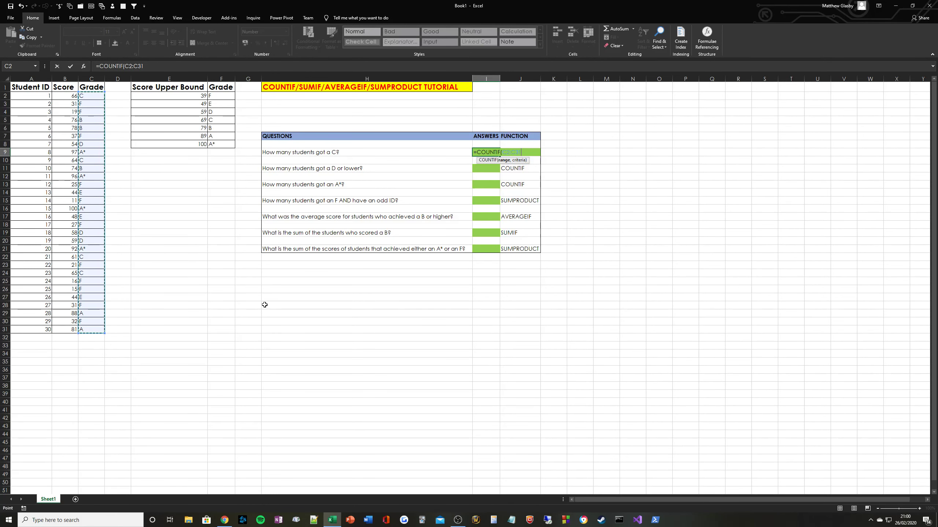
pyautogui.write(',"')
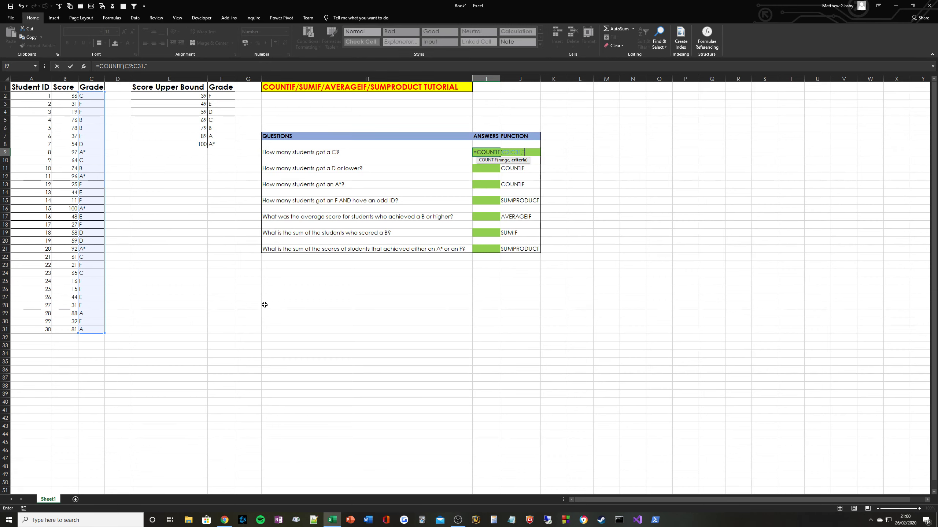
pyautogui.write('C")')
pyautogui.hotkey('ctrl', 'Return')
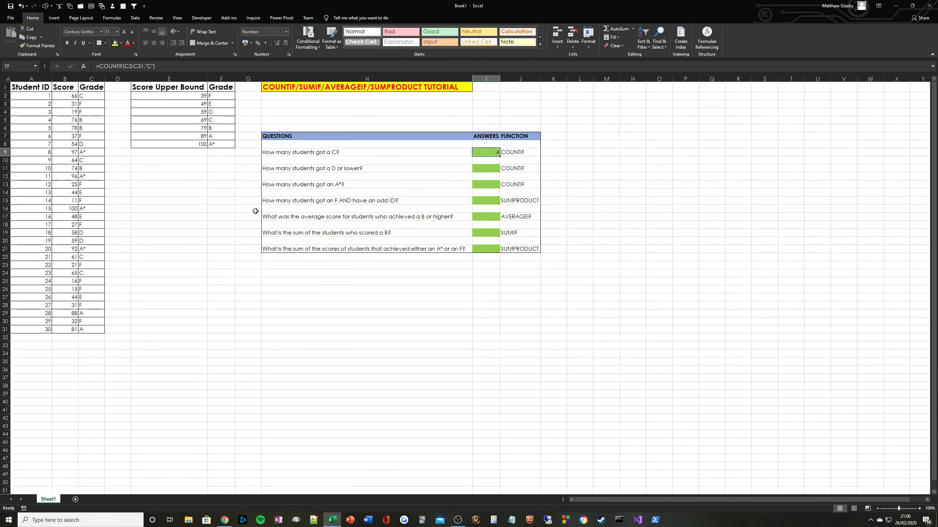
pyautogui.click(90, 95)
pyautogui.click(114, 43)
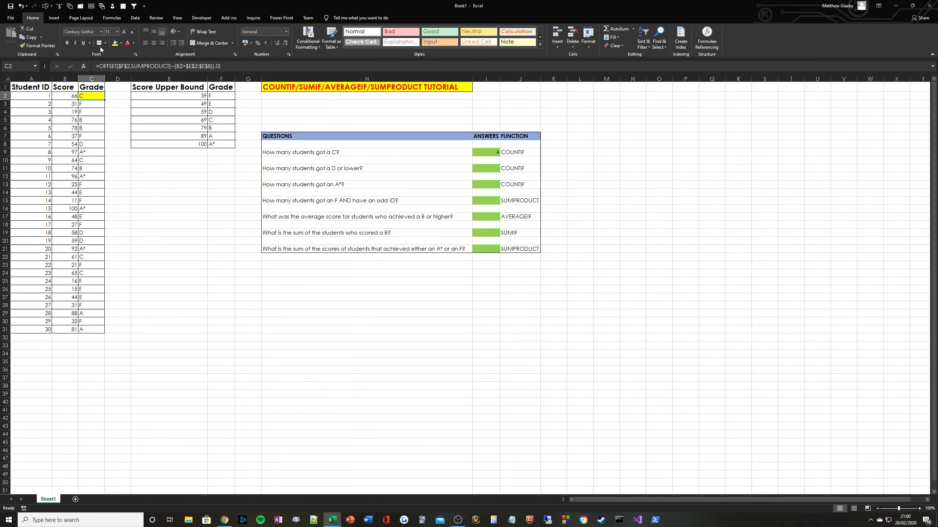
pyautogui.click(40, 45)
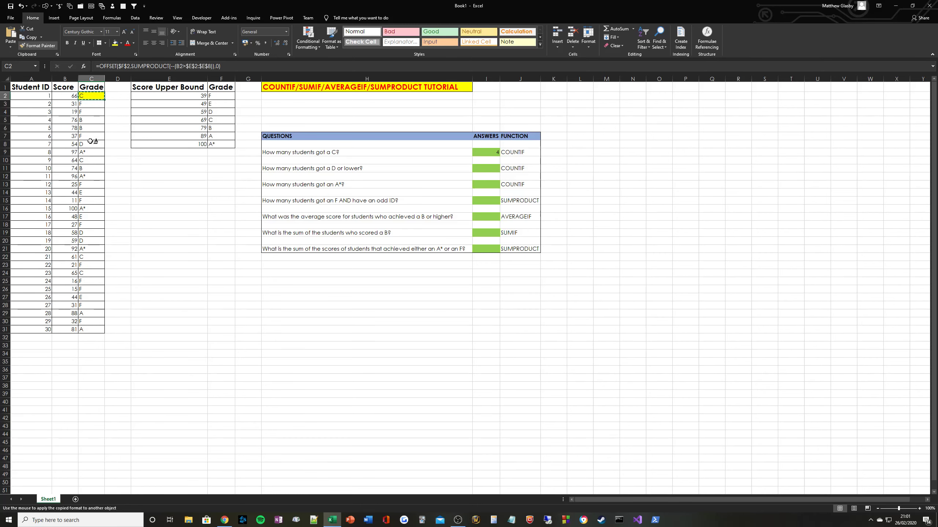
pyautogui.click(90, 160)
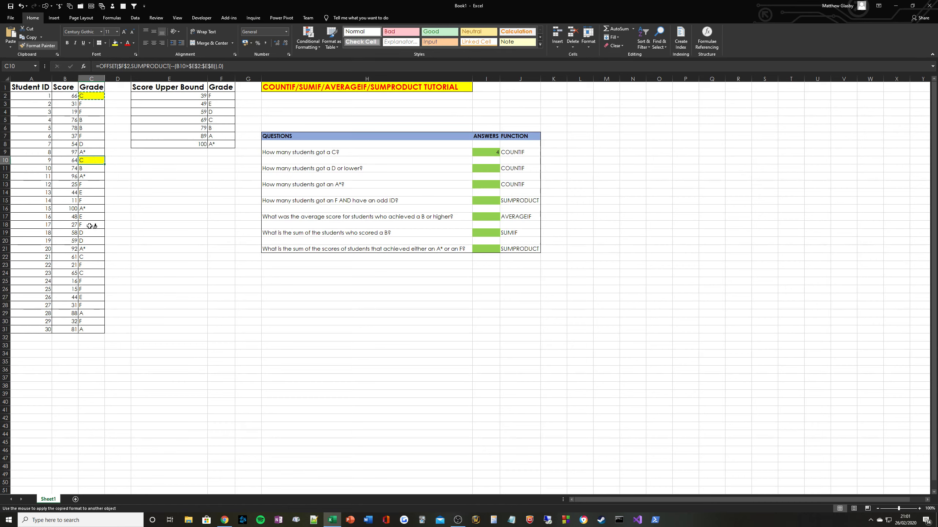
pyautogui.click(90, 257)
pyautogui.click(95, 273)
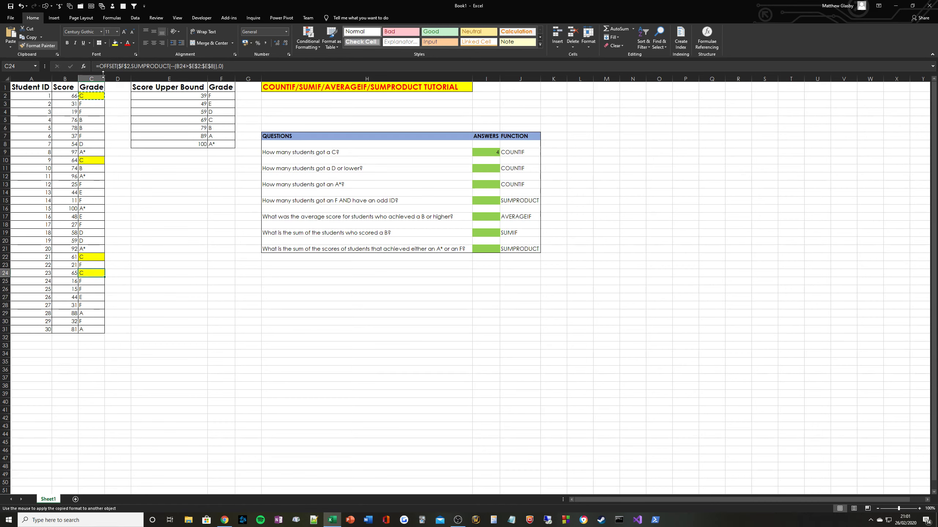
pyautogui.press('Escape')
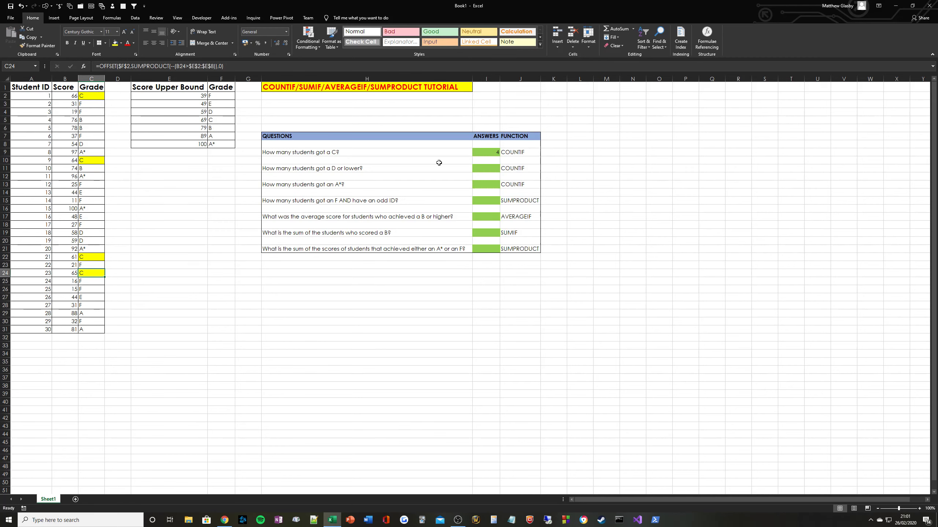
pyautogui.moveTo(91, 98); pyautogui.dragTo(90, 274)
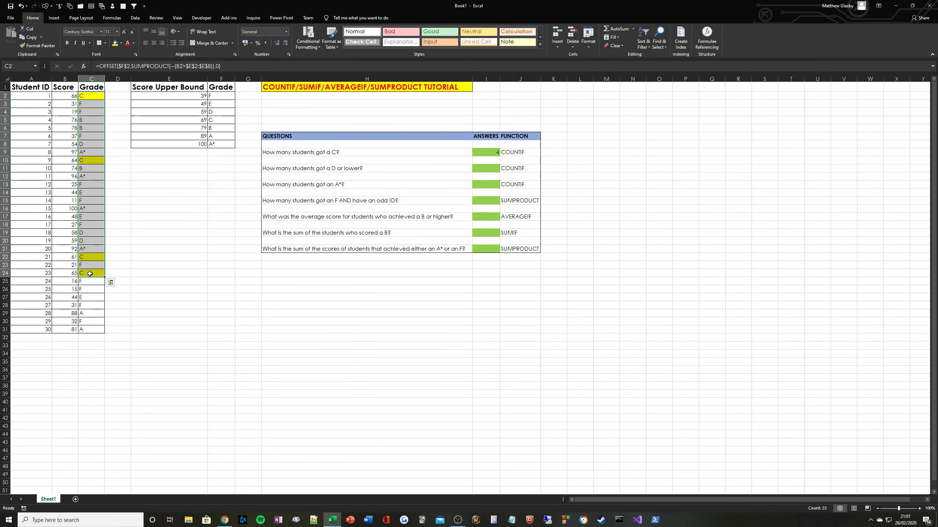
pyautogui.hotkey('alt', 'h')
pyautogui.press('h')
pyautogui.press('n')
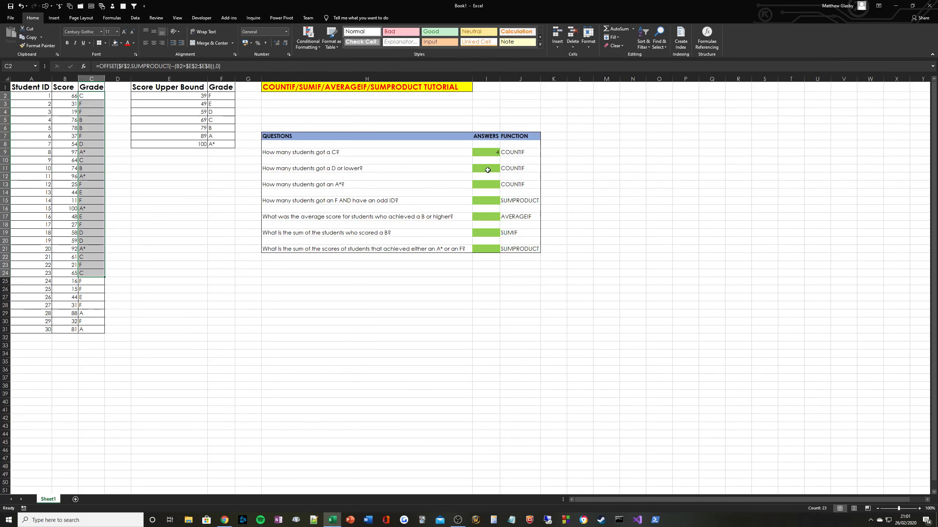
pyautogui.click(487, 170)
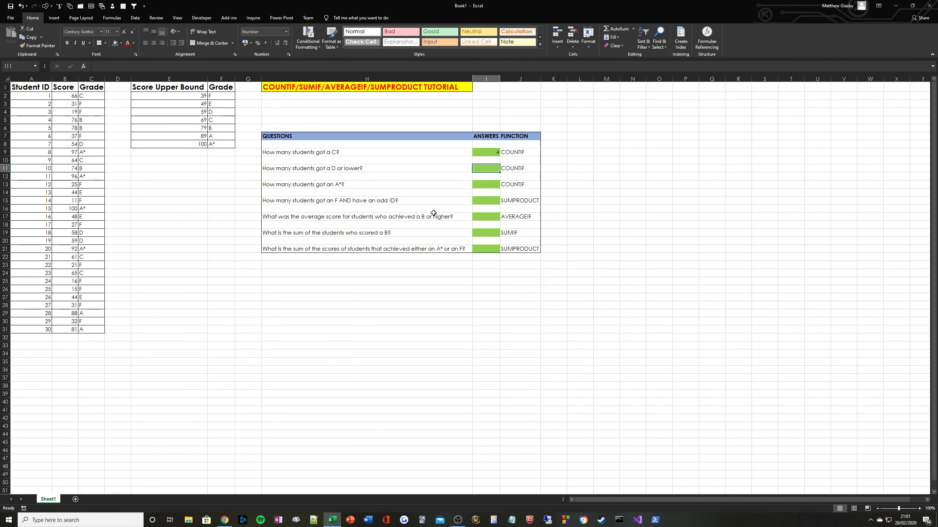
# Enter =COUNTIF(B2:B31,"<=59") in I11 and confirm it returns 17.
pyautogui.write('=')
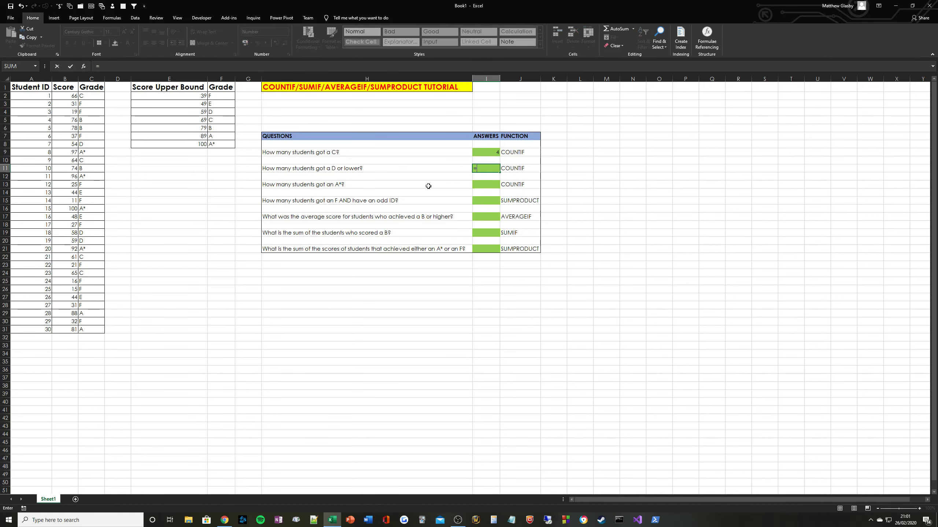
pyautogui.write('COUNTIF(')
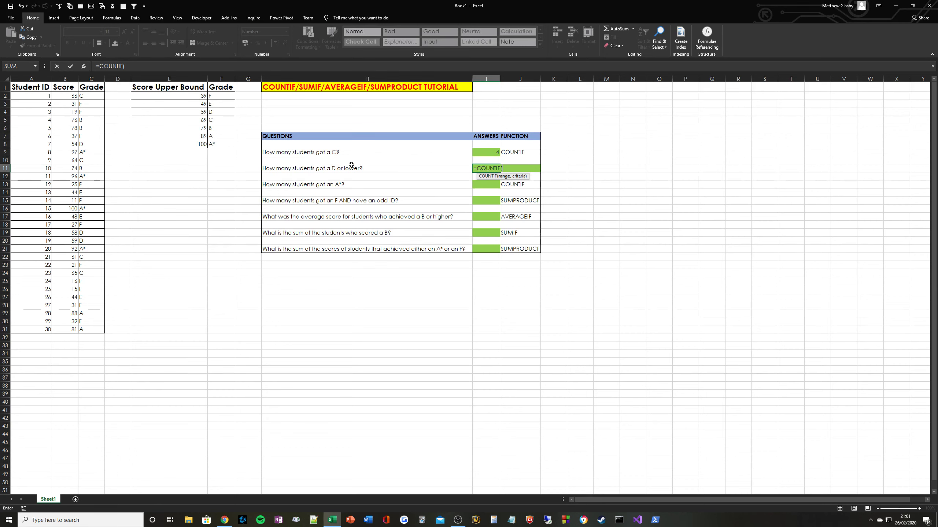
pyautogui.moveTo(65, 96); pyautogui.dragTo(74, 330)
pyautogui.write(',"<')
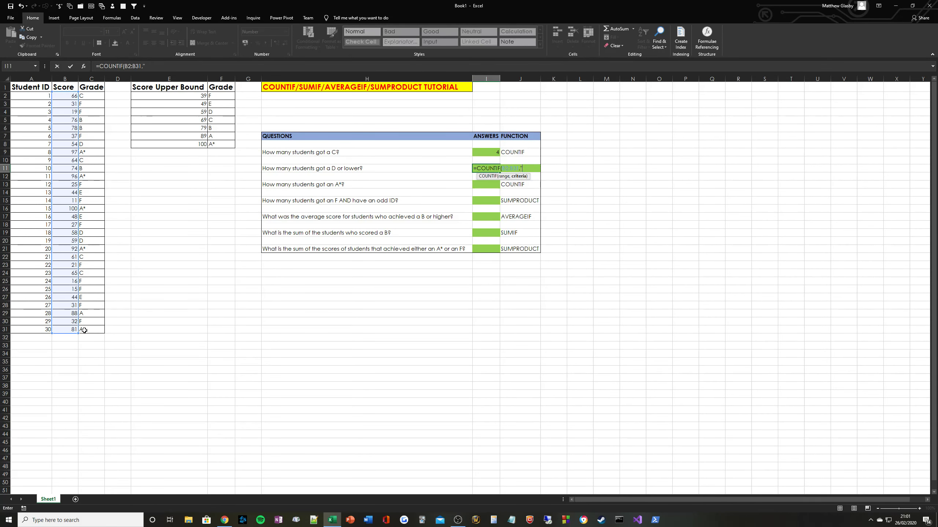
pyautogui.write('=59")')
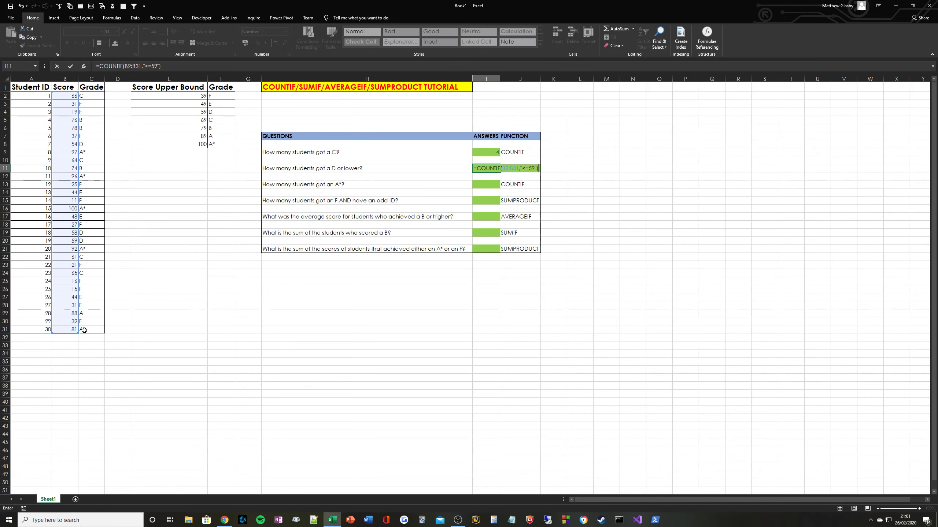
pyautogui.hotkey('ctrl', 'Return')
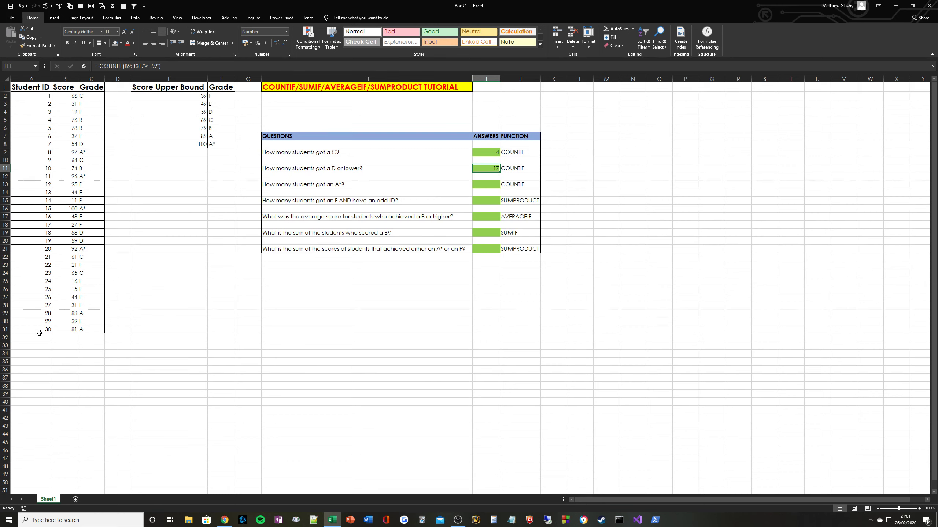
pyautogui.moveTo(39, 330); pyautogui.dragTo(52, 112)
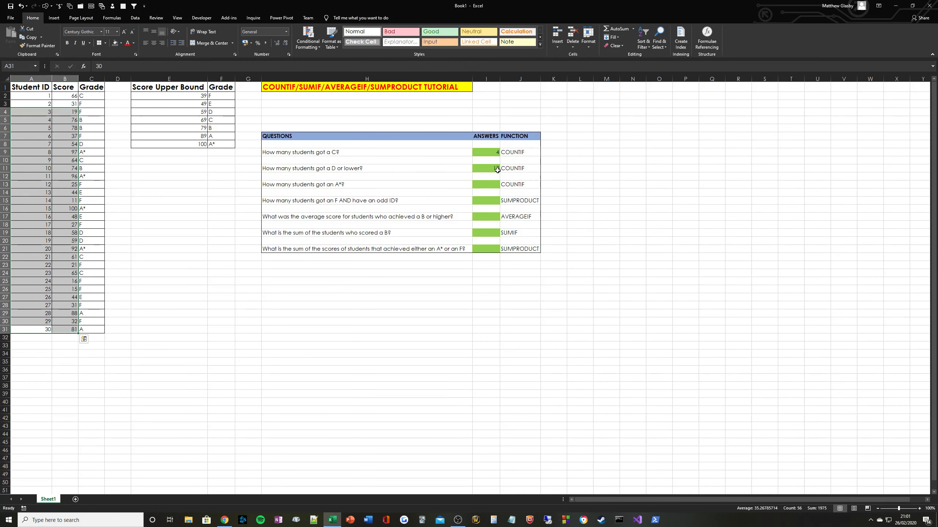
pyautogui.click(495, 170)
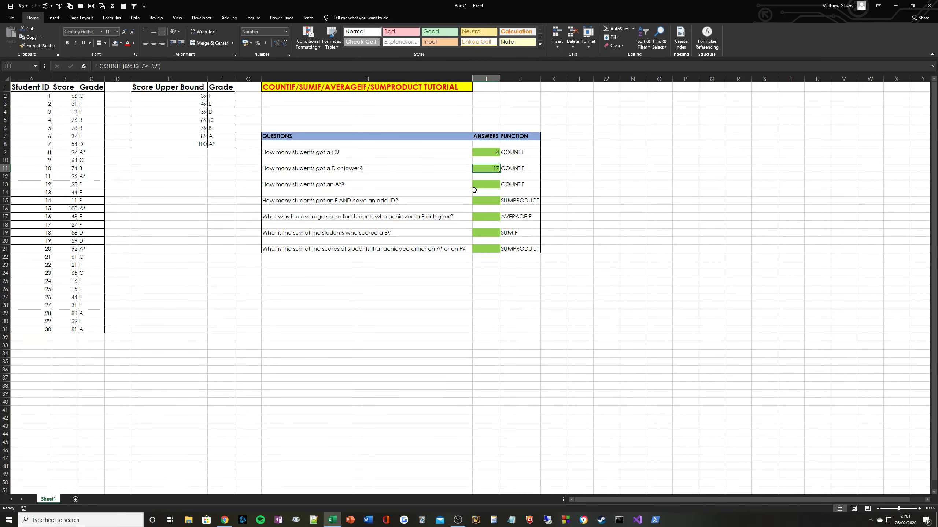
pyautogui.click(475, 191)
pyautogui.click(491, 185)
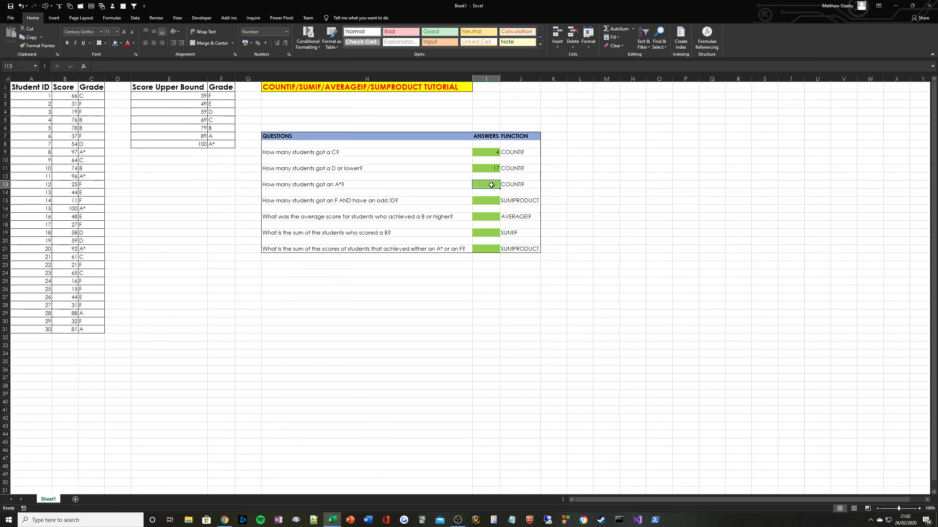
# Enter =COUNTIF(C2:C31,"A*") in I13, which returns 6.
pyautogui.write('=COU')
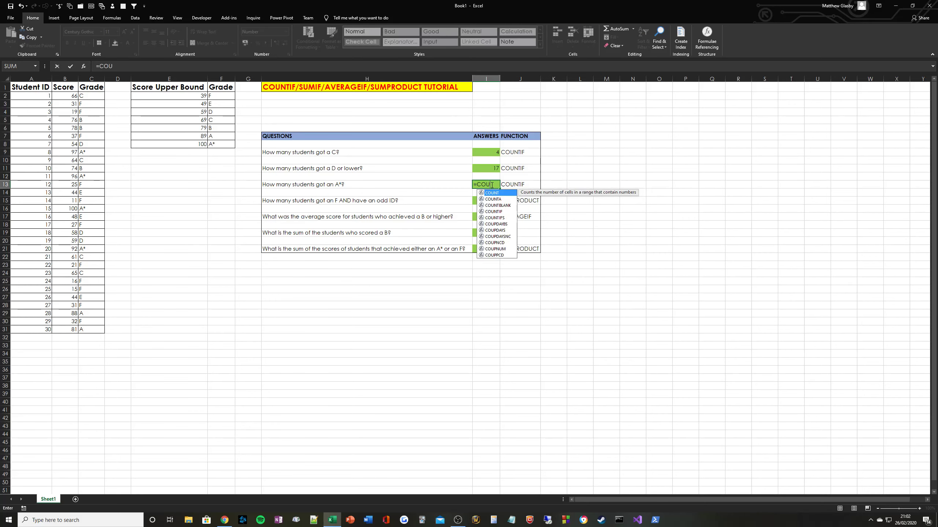
pyautogui.write('NTIF(')
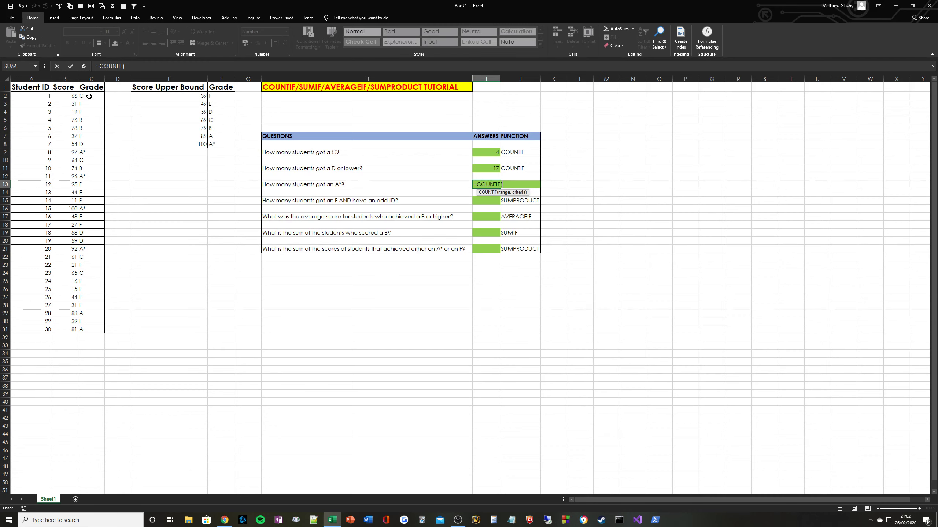
pyautogui.moveTo(92, 96); pyautogui.dragTo(93, 334)
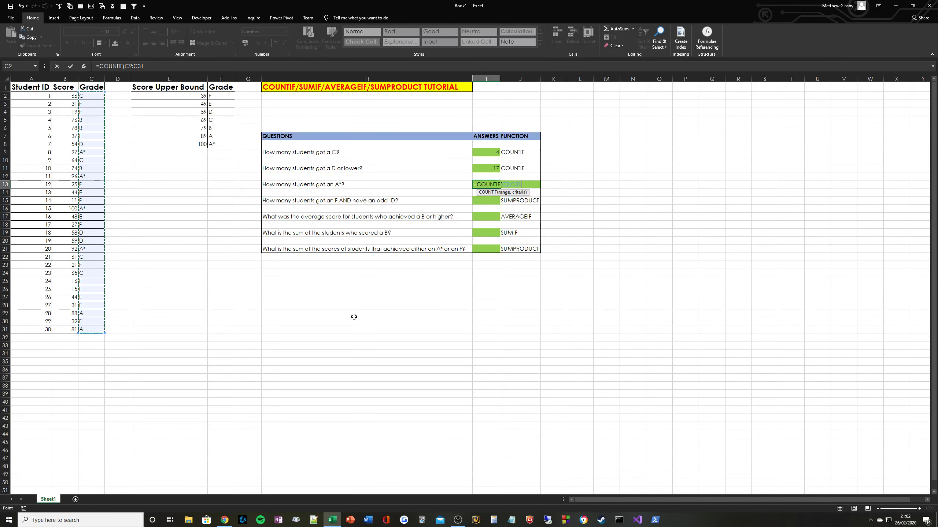
pyautogui.write(',')
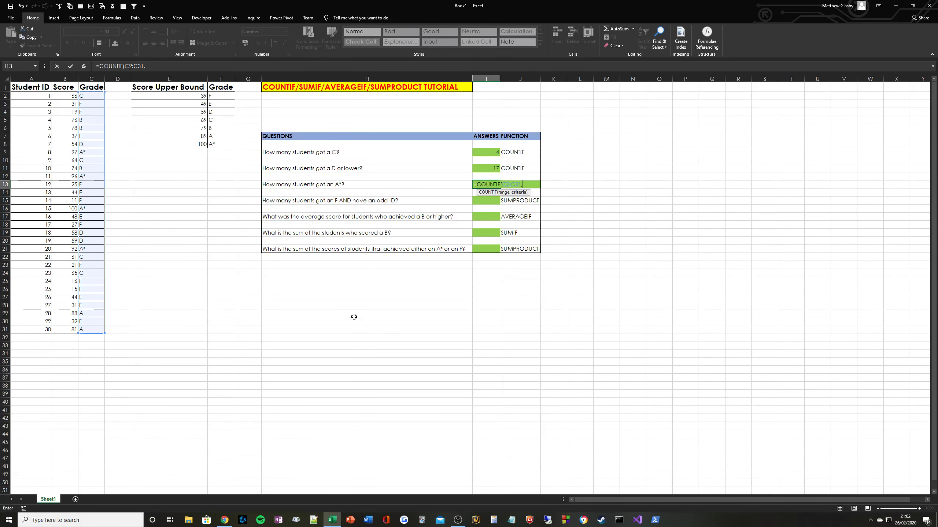
pyautogui.write('"A*"')
pyautogui.press('Return')
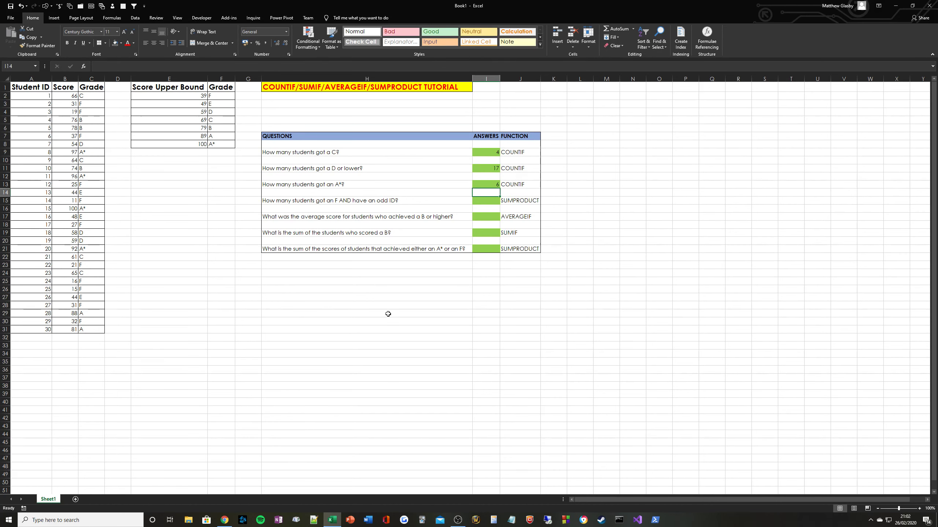
pyautogui.click(489, 183)
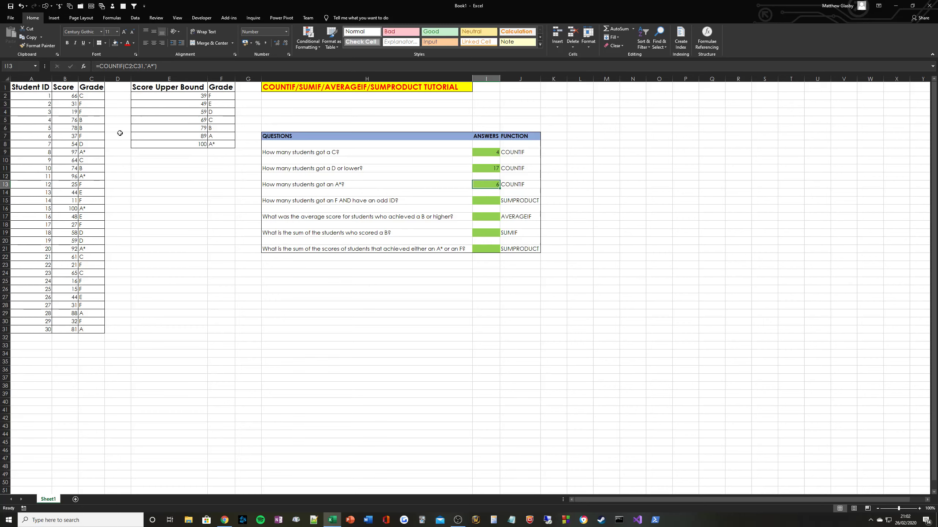
# Fill the A* grade in C9 yellow and copy that fill to C12, C16 and C21.
pyautogui.click(94, 150)
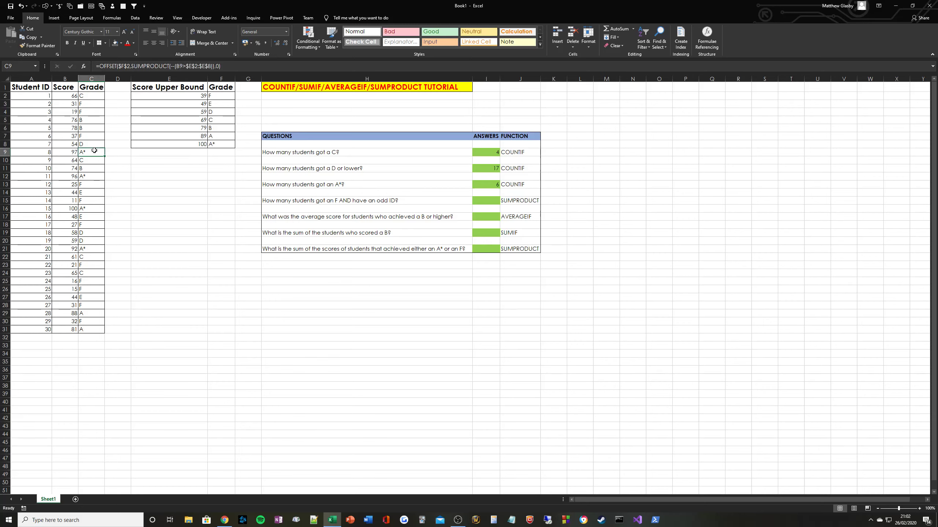
pyautogui.click(121, 43)
pyautogui.click(134, 101)
pyautogui.click(41, 45)
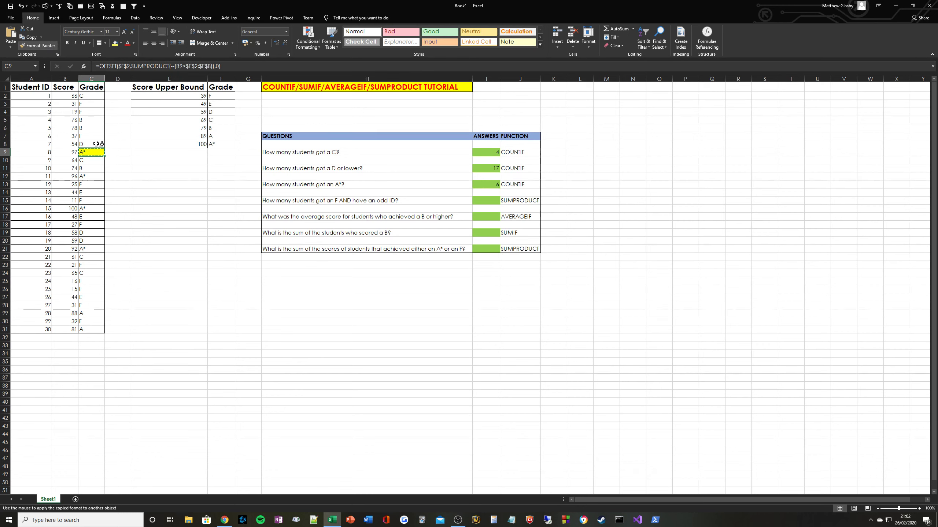
pyautogui.click(91, 176)
pyautogui.click(93, 208)
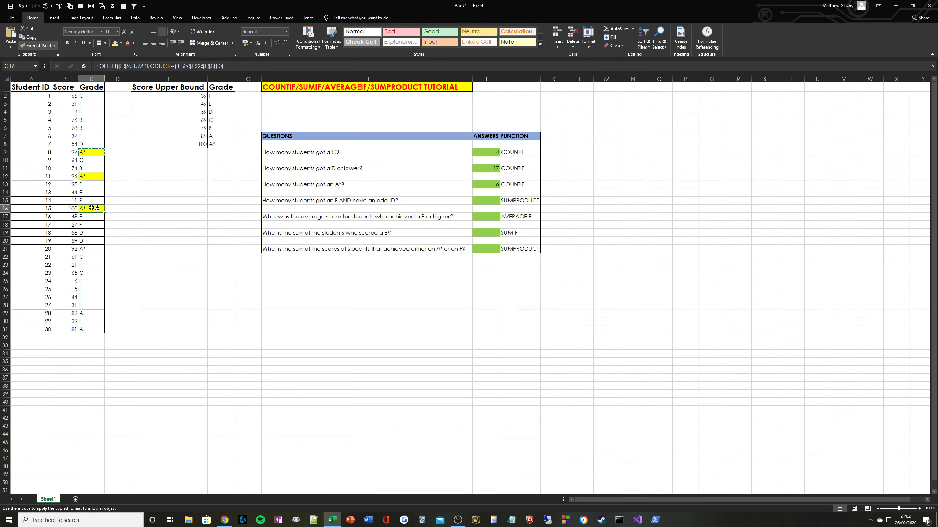
pyautogui.click(96, 247)
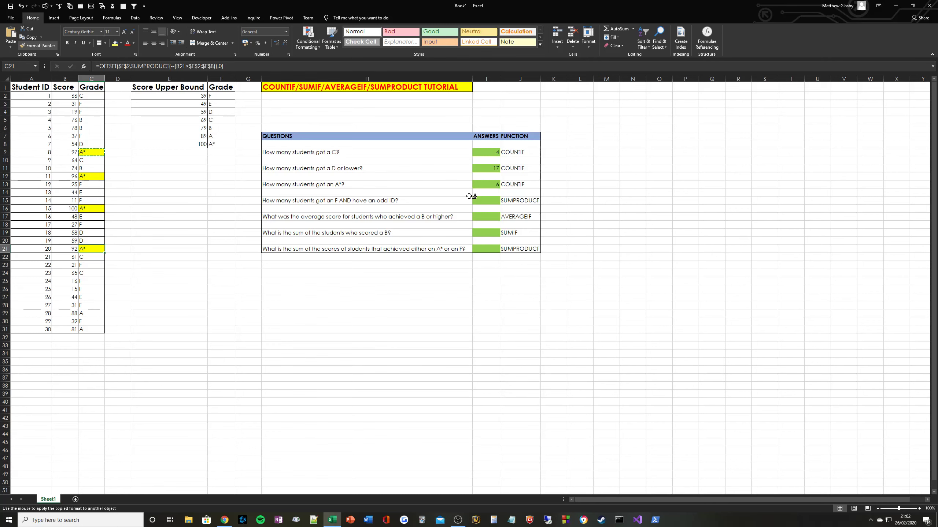
pyautogui.press('Escape')
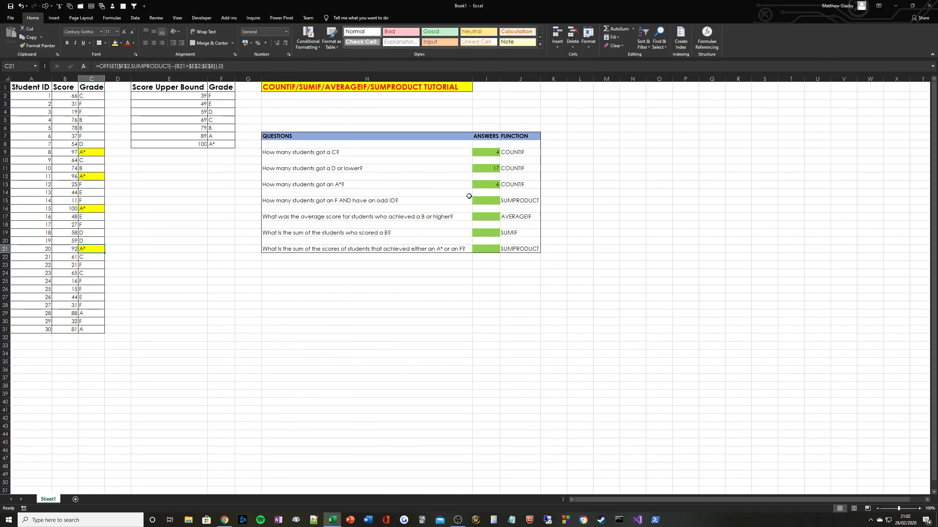
# Compare the A* count with the Grade range, pointing out C9, C12, C16 and C21.
pyautogui.click(483, 184)
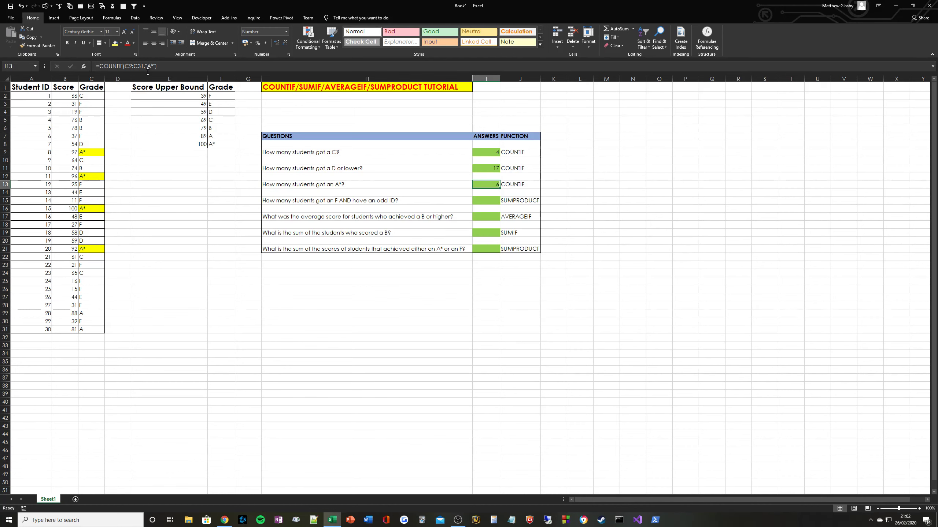
pyautogui.moveTo(91, 95); pyautogui.dragTo(94, 331)
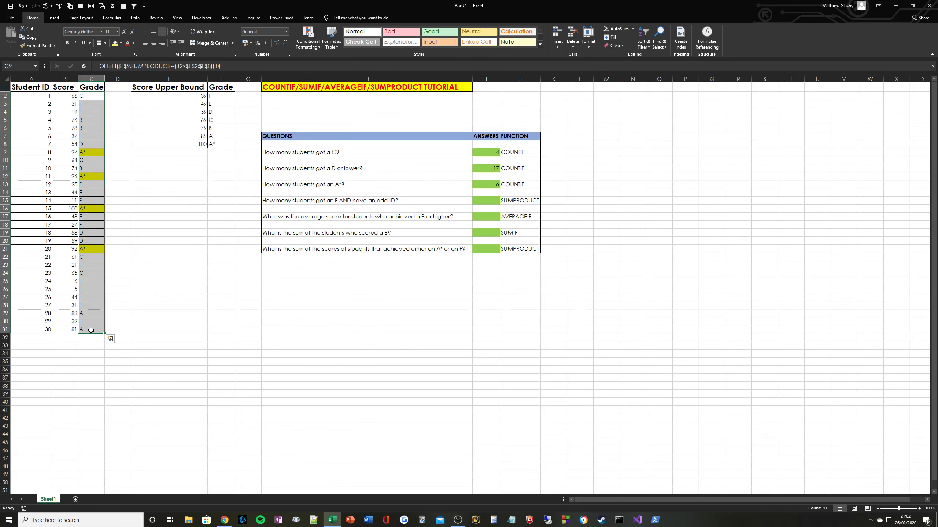
pyautogui.click(89, 314)
pyautogui.moveTo(90, 249); pyautogui.dragTo(91, 120)
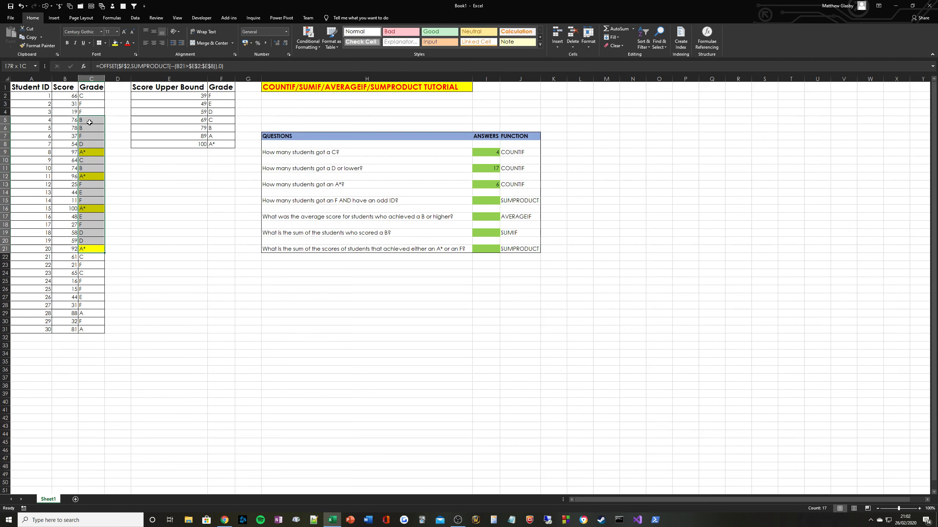
pyautogui.click(91, 152)
pyautogui.click(93, 176)
pyautogui.click(91, 209)
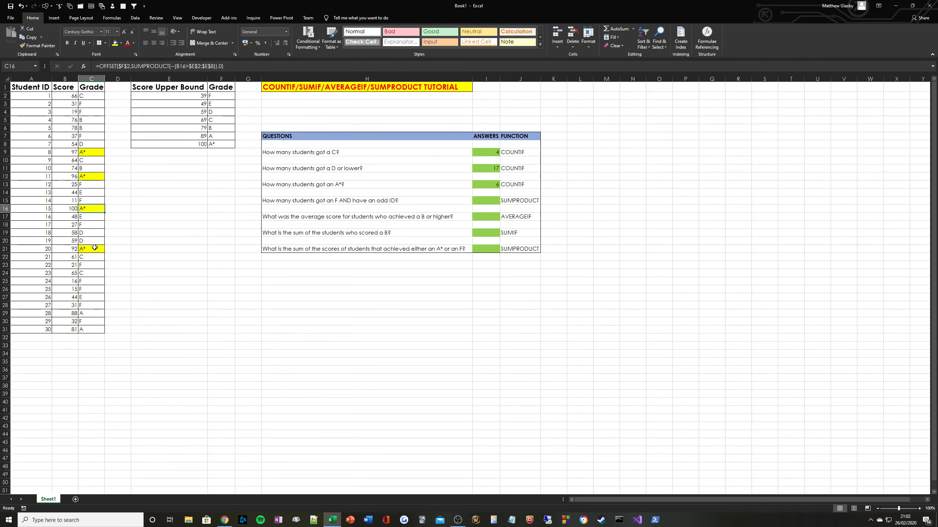
pyautogui.click(92, 249)
# Fill the A grades in C29 and C31 yellow as well.
pyautogui.click(91, 317)
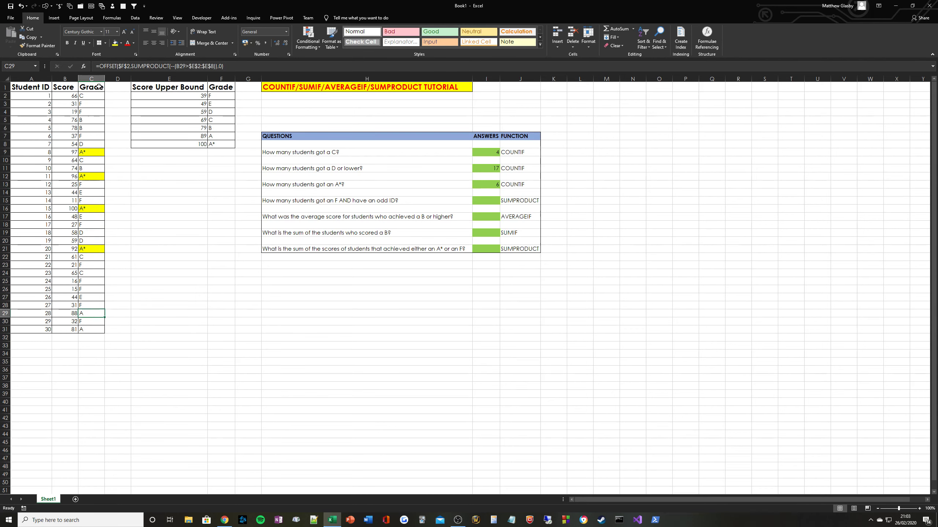
pyautogui.click(115, 43)
pyautogui.click(93, 329)
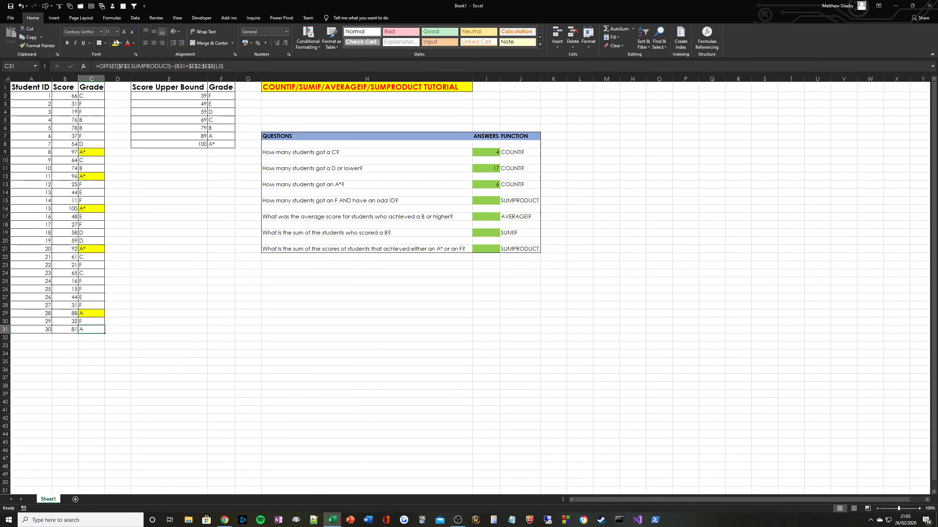
pyautogui.click(115, 43)
pyautogui.click(490, 186)
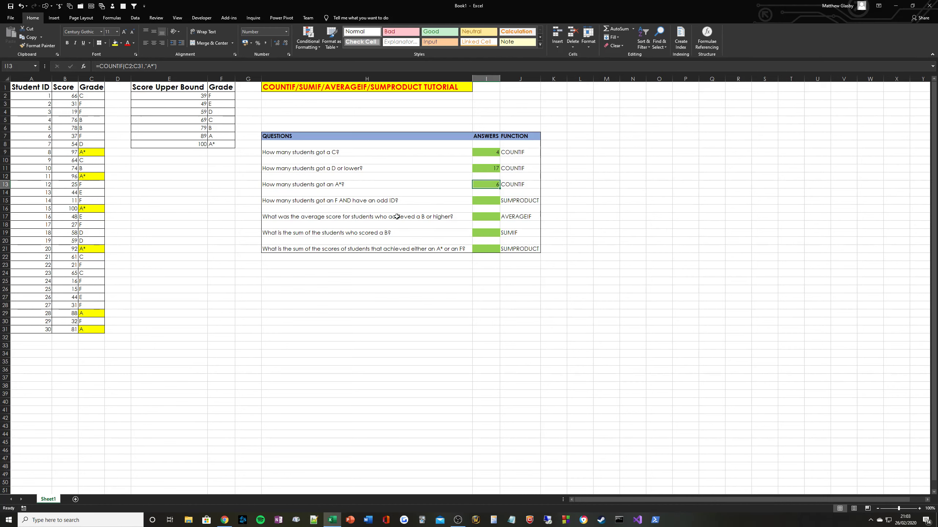
# Change I13 to =COUNTIF(C2:C31,"A~*") so only literal A* counts, giving 4.
pyautogui.click(152, 67)
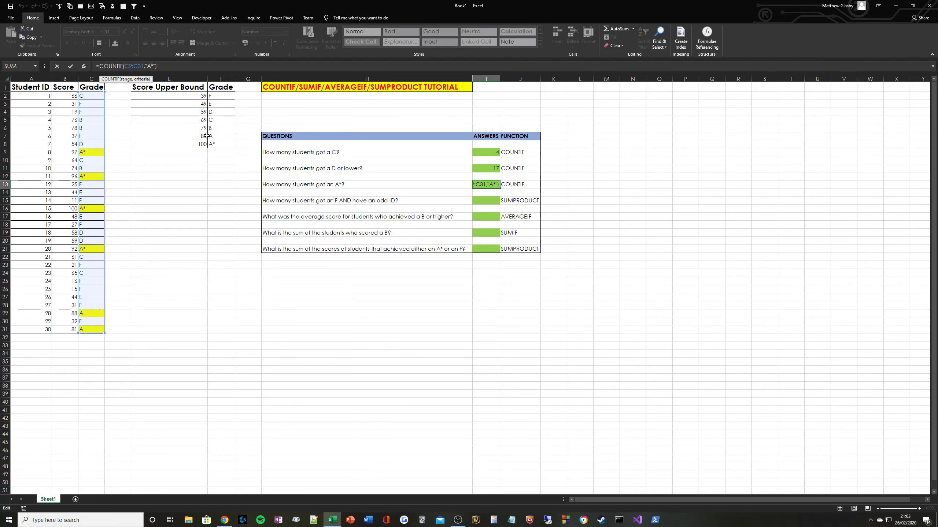
pyautogui.write('~')
pyautogui.hotkey('ctrl', 'Return')
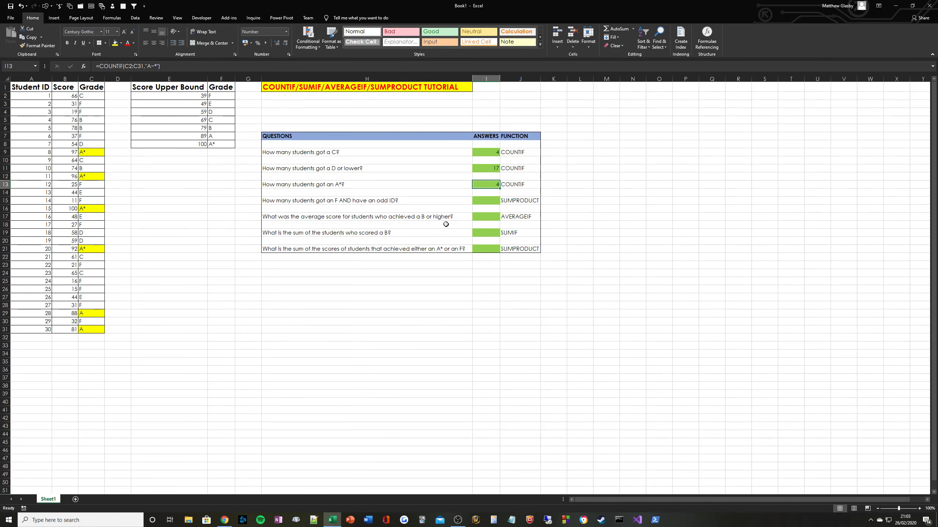
# Set No Fill on the A grades in C29 and C31.
pyautogui.click(99, 248)
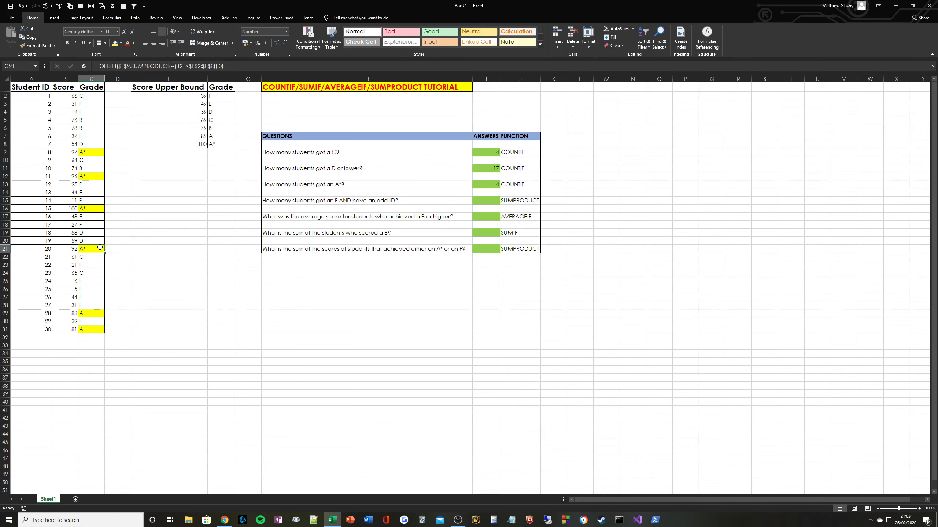
pyautogui.keyDown('ctrl'); pyautogui.click(84, 208); pyautogui.keyUp('ctrl')
pyautogui.keyDown('ctrl'); pyautogui.click(92, 175); pyautogui.keyUp('ctrl')
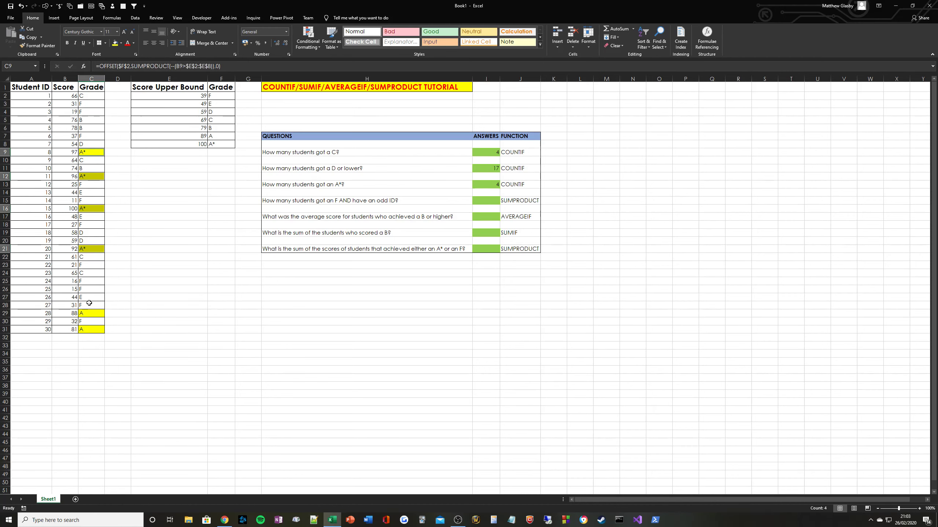
pyautogui.click(98, 313)
pyautogui.hotkey('alt', 'h')
pyautogui.press('h')
pyautogui.press('n')
pyautogui.press('Down')
pyautogui.press('Down')
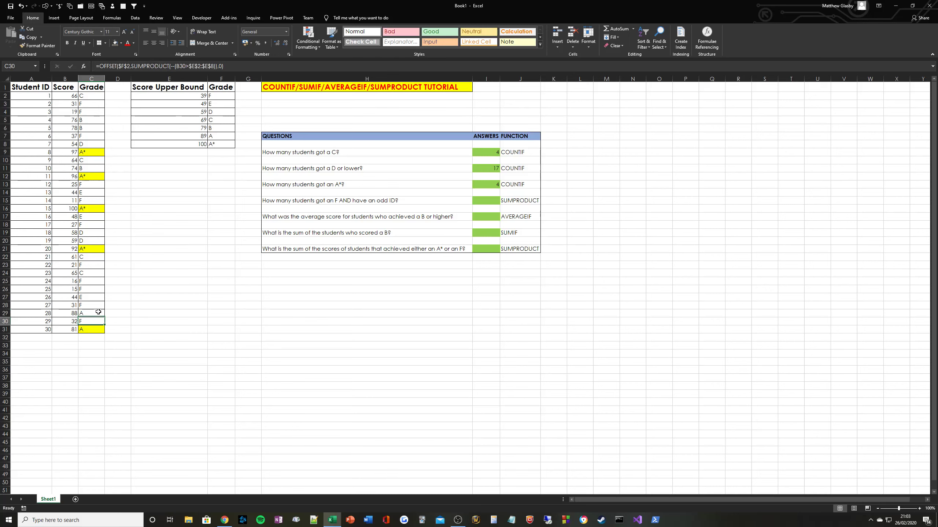
pyautogui.press('alt')
pyautogui.press('h')
pyautogui.press('h')
pyautogui.press('n')
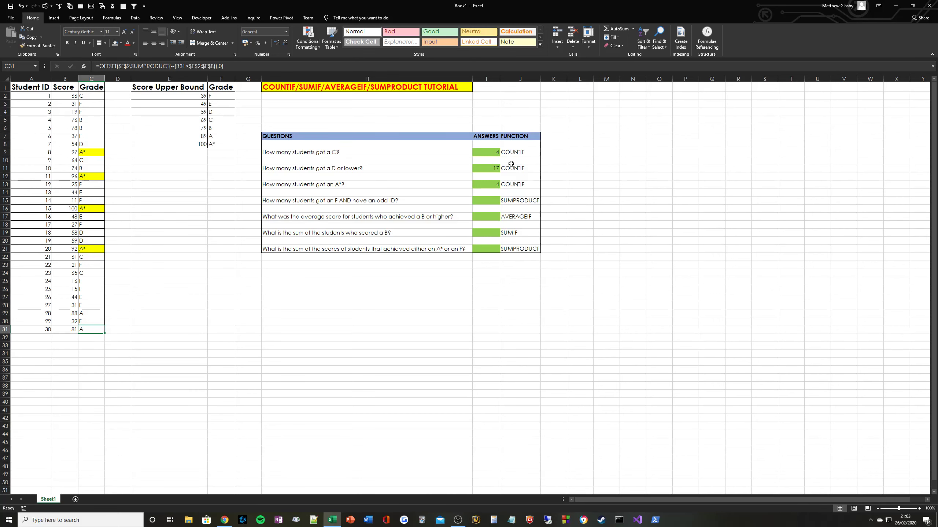
pyautogui.click(483, 199)
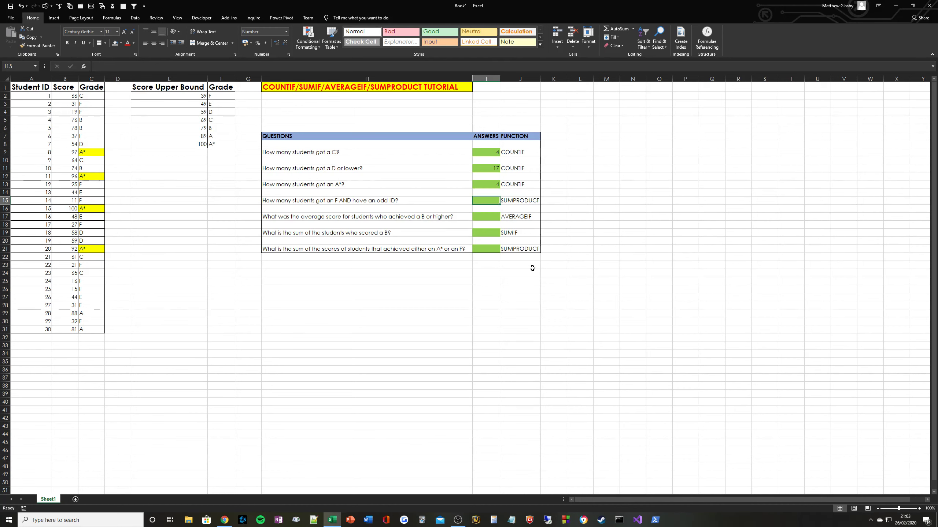
# Enter =SUMPRODUCT((C2:C31="F")*(MOD(A2:A31,2)=1)) in I15, returning 5.
pyautogui.write('=SUMPR')
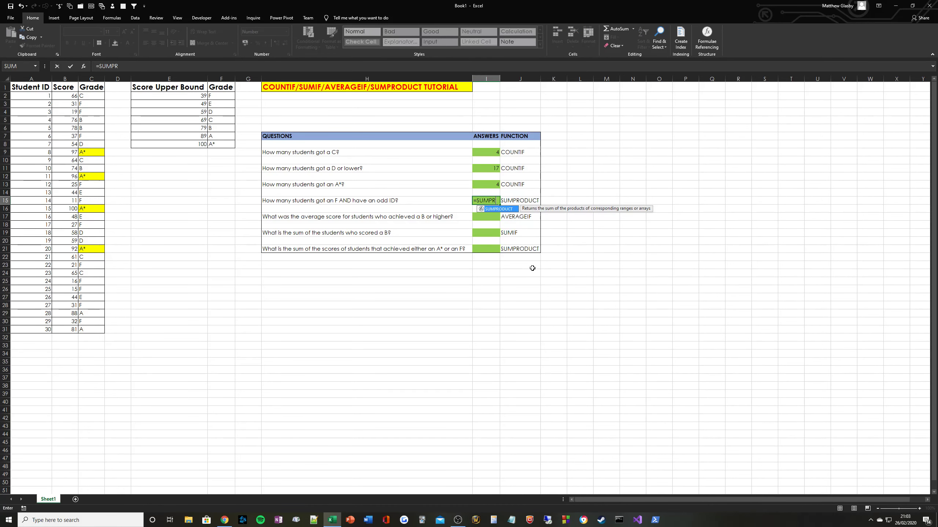
pyautogui.write('ODUCT((')
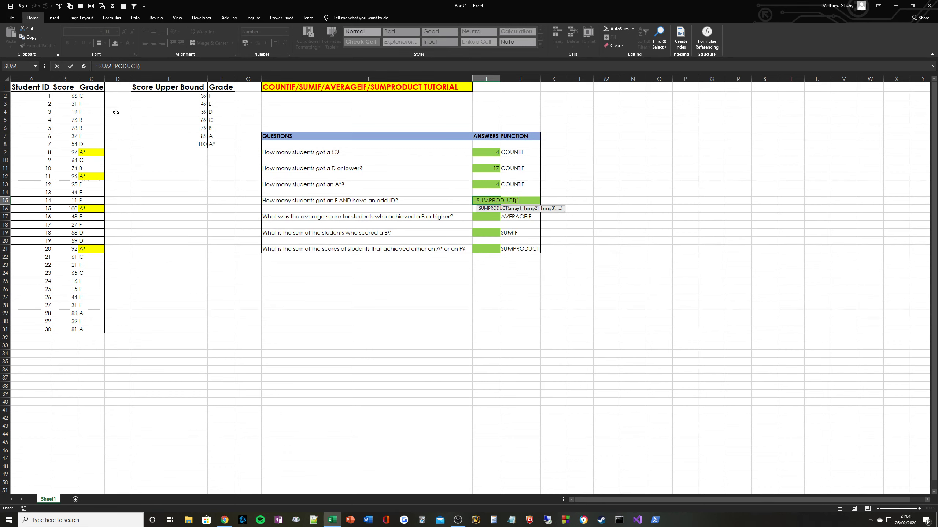
pyautogui.moveTo(88, 95); pyautogui.dragTo(101, 330)
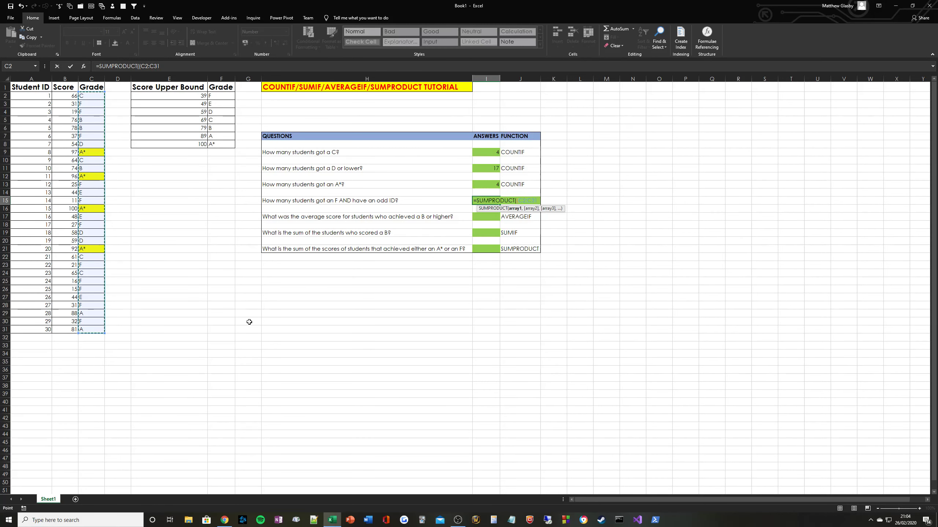
pyautogui.write(',')
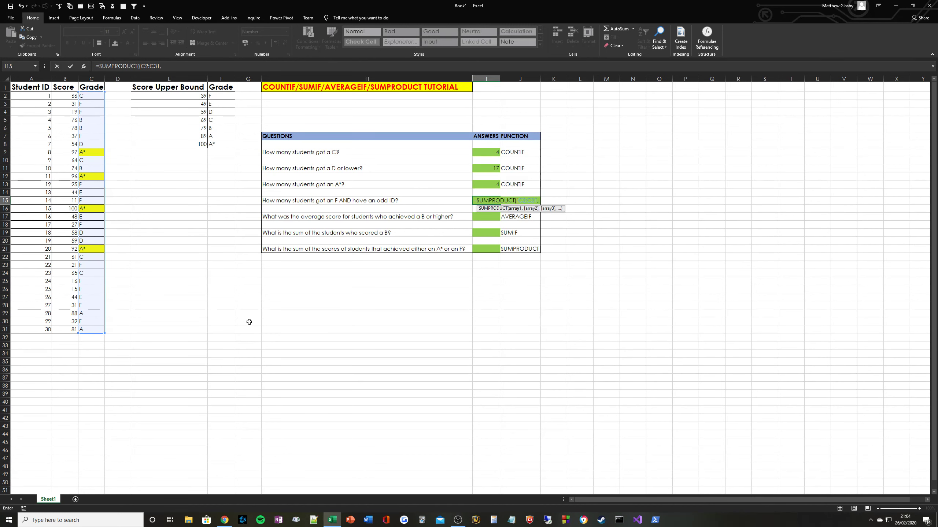
pyautogui.press('BackSpace')
pyautogui.write('="F")*(')
pyautogui.write('MOD')
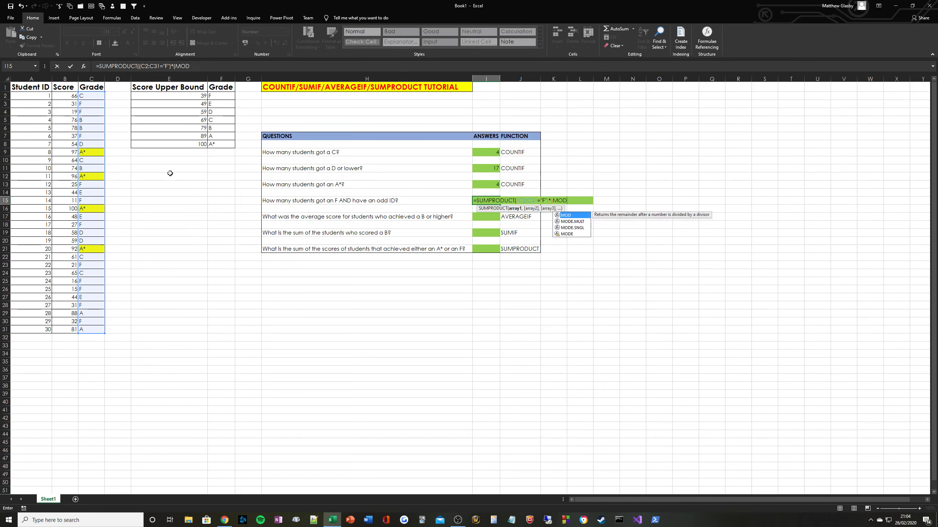
pyautogui.write('(')
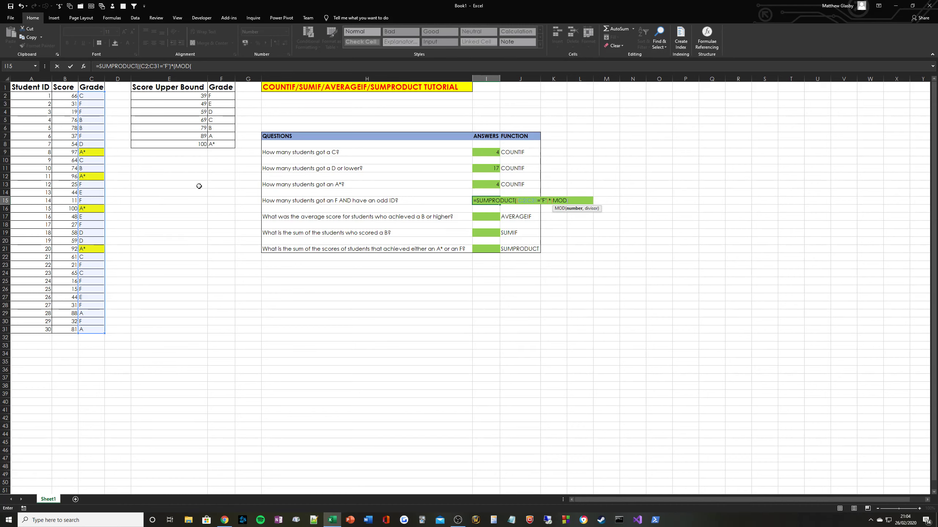
pyautogui.moveTo(35, 95); pyautogui.dragTo(35, 329)
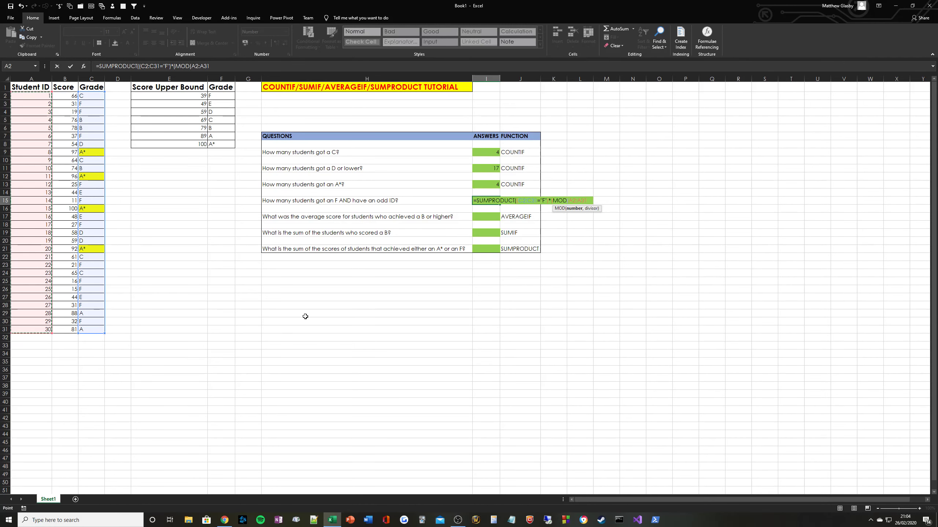
pyautogui.write(',')
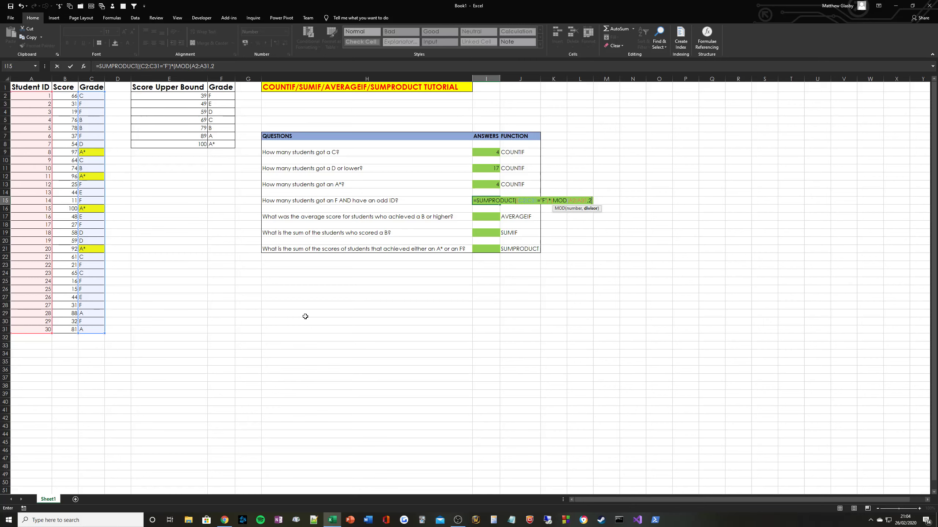
pyautogui.write('2)=')
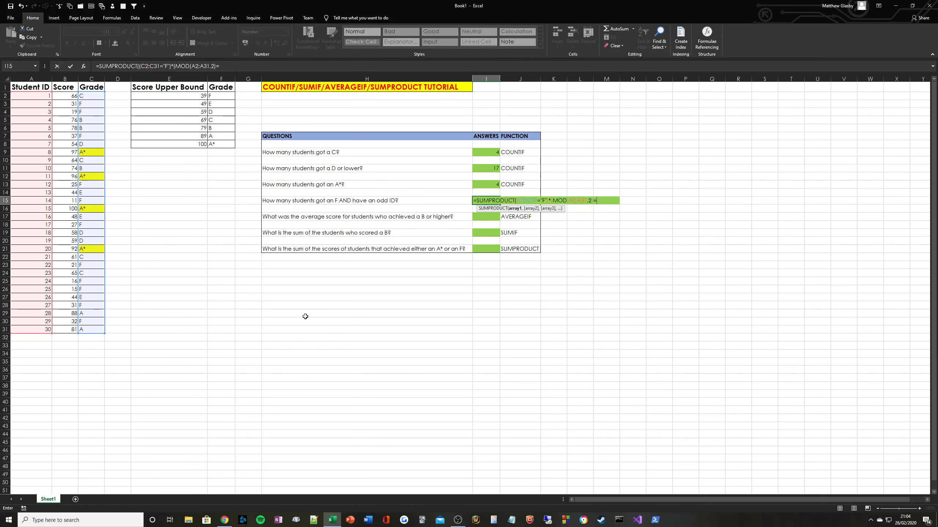
pyautogui.write('1)')
pyautogui.hotkey('ctrl', 'Return')
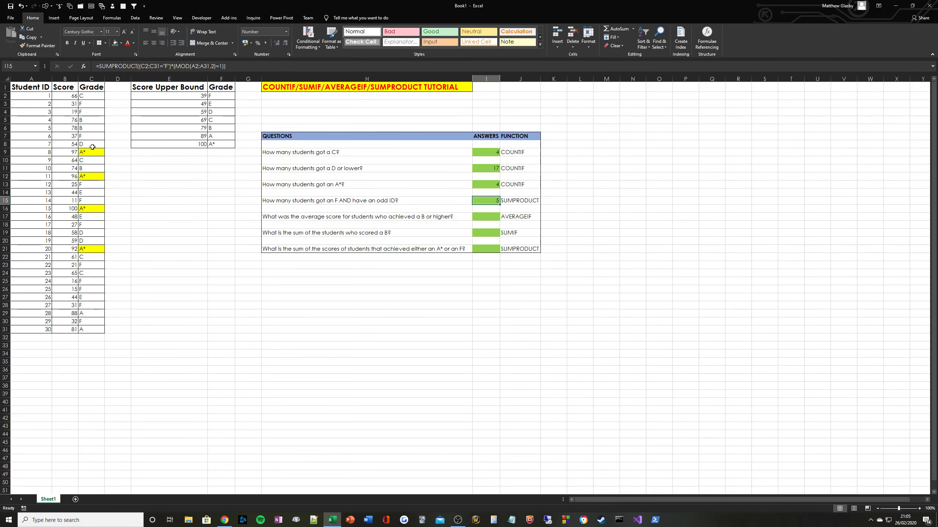
# Fill C3, the first F grade, yellow.
pyautogui.moveTo(92, 144); pyautogui.dragTo(85, 294)
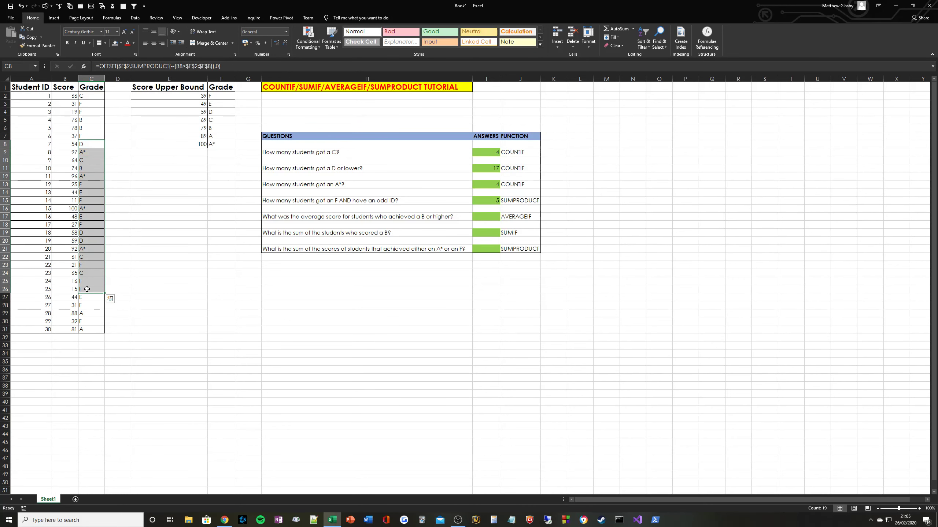
pyautogui.moveTo(92, 104); pyautogui.dragTo(93, 120)
pyautogui.click(98, 105)
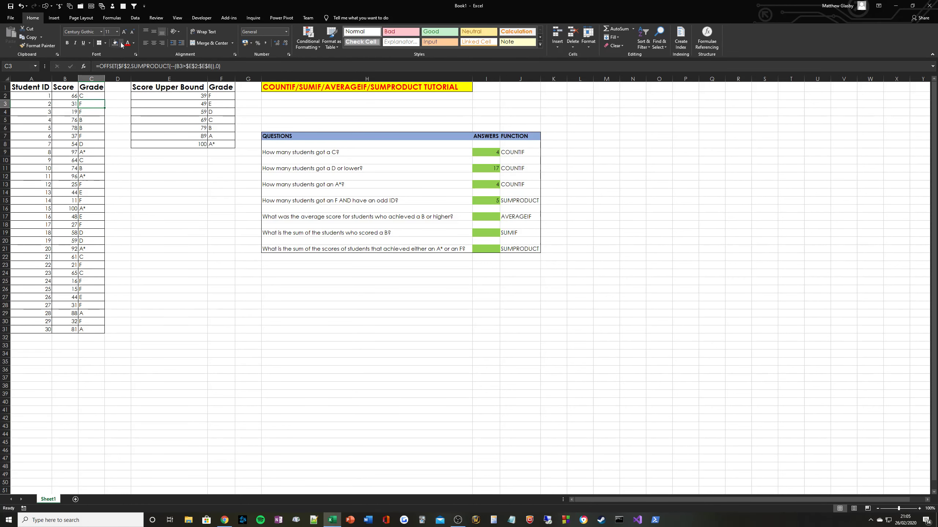
pyautogui.click(121, 43)
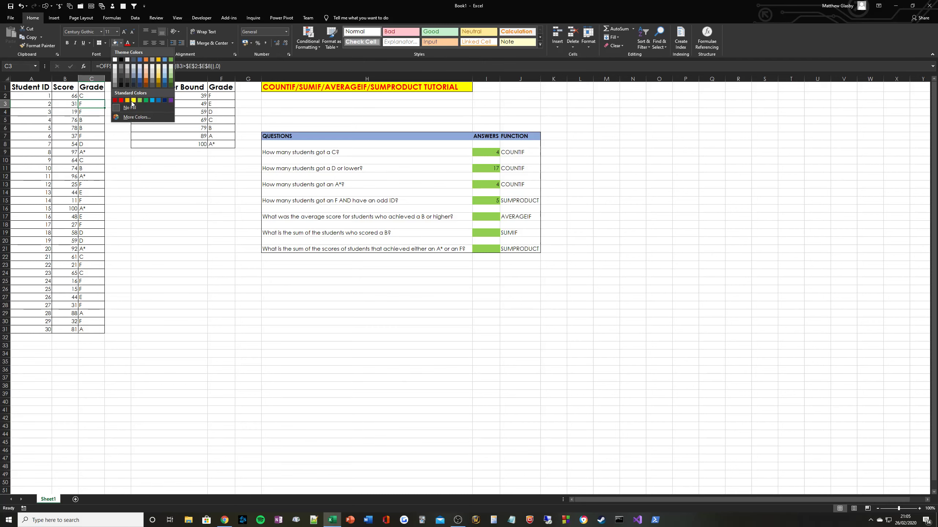
pyautogui.click(133, 100)
# Copy the yellow fill onto the other F grades: C4, C7, C13, C15, C18, C23, C25, C26, C28, C30.
pyautogui.doubleClick(38, 46)
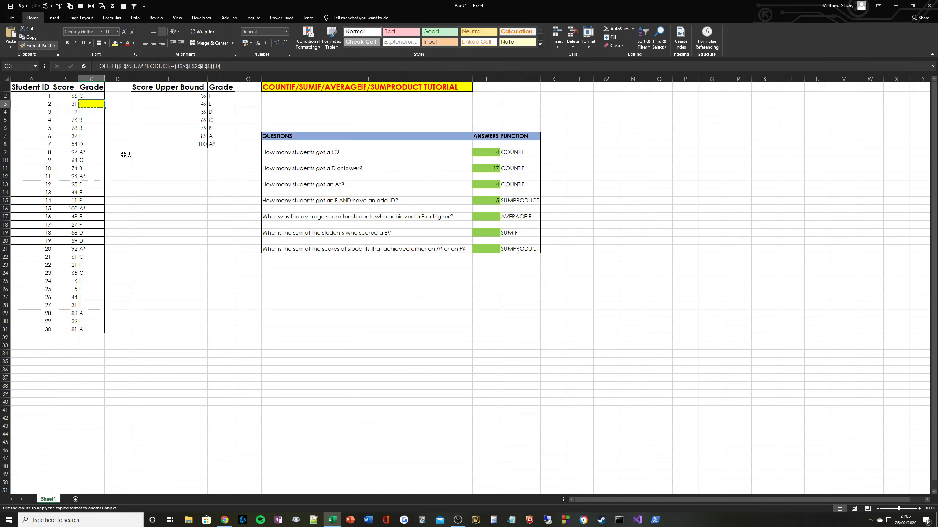
pyautogui.click(91, 113)
pyautogui.click(93, 136)
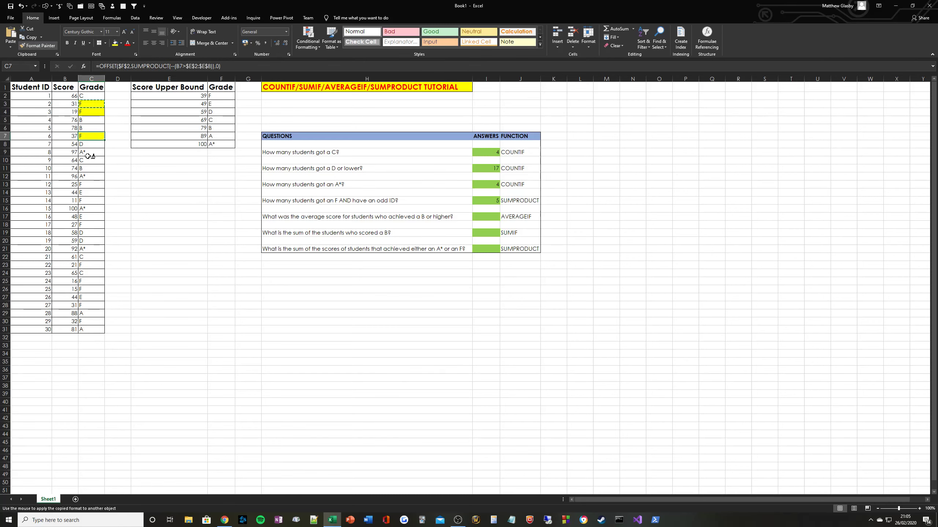
pyautogui.click(91, 184)
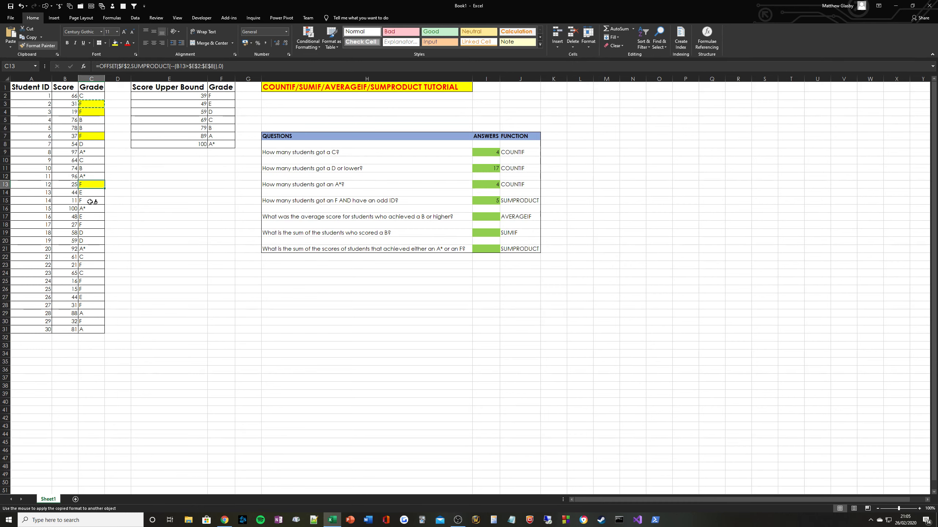
pyautogui.click(91, 201)
pyautogui.click(90, 225)
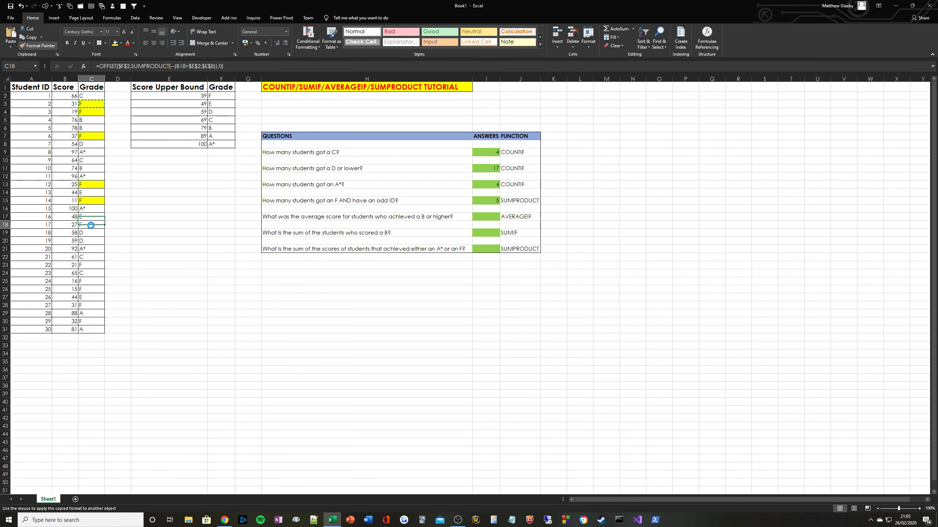
pyautogui.click(91, 265)
pyautogui.click(91, 281)
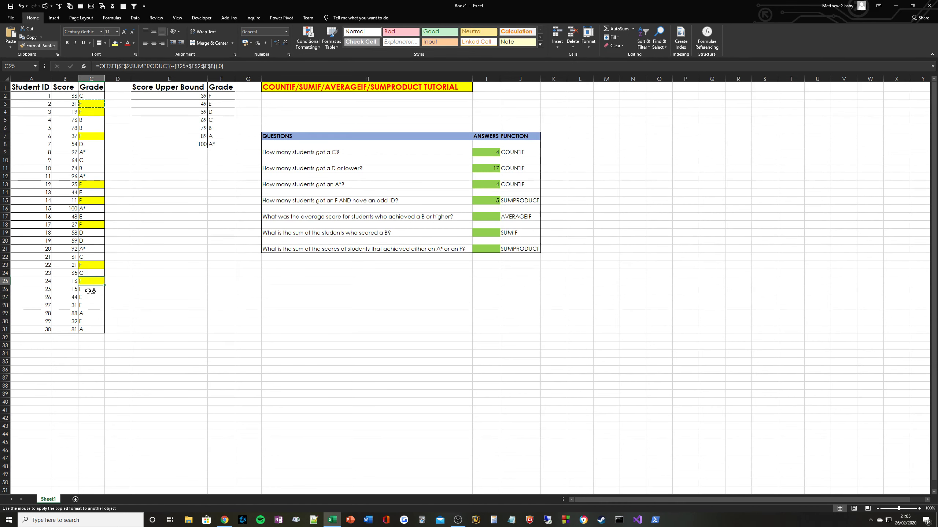
pyautogui.click(91, 290)
pyautogui.click(89, 305)
pyautogui.click(90, 321)
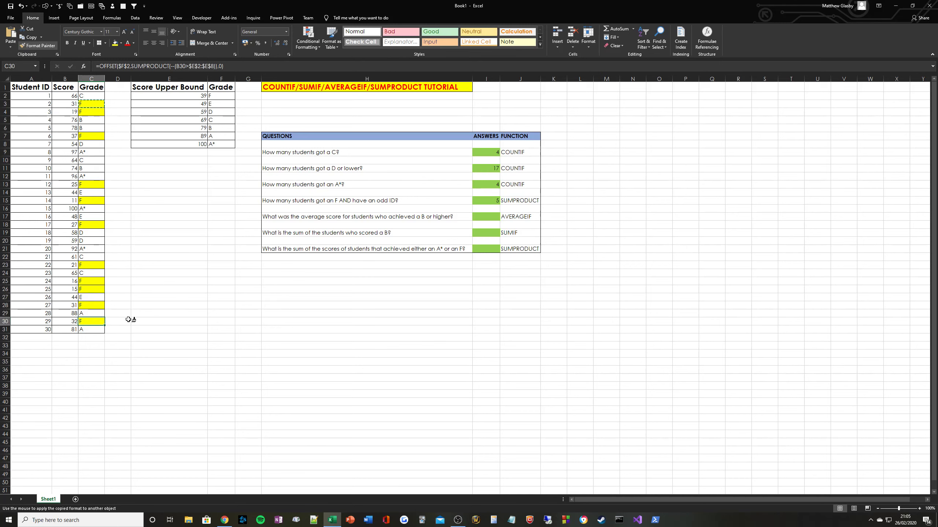
pyautogui.press('Escape')
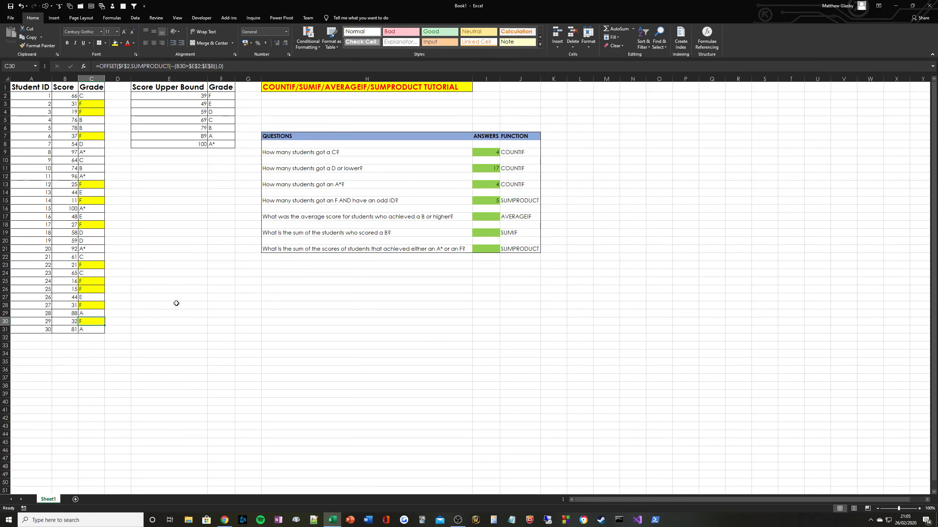
pyautogui.click(486, 203)
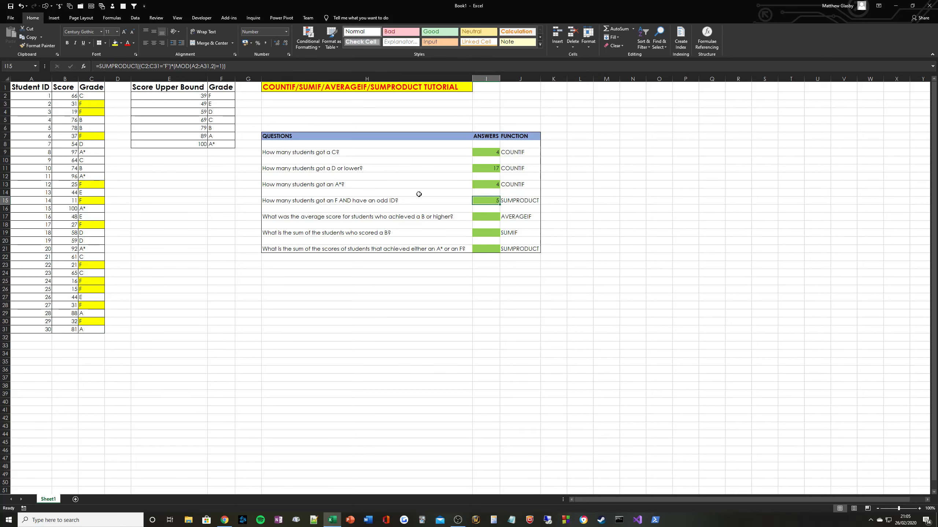
# Shade the rows of odd-ID F students 3, 17, 25, 27 and 29 yellow.
pyautogui.moveTo(35, 113); pyautogui.dragTo(92, 112)
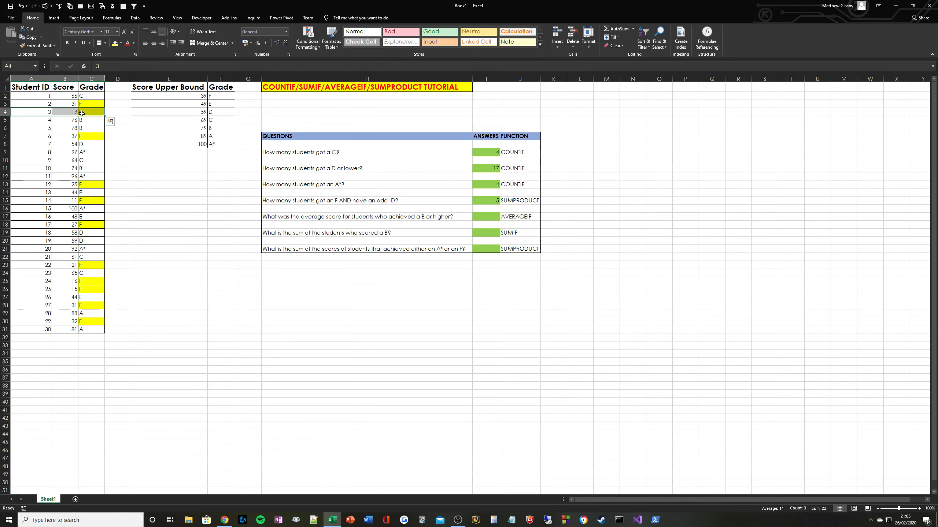
pyautogui.click(114, 43)
pyautogui.click(37, 46)
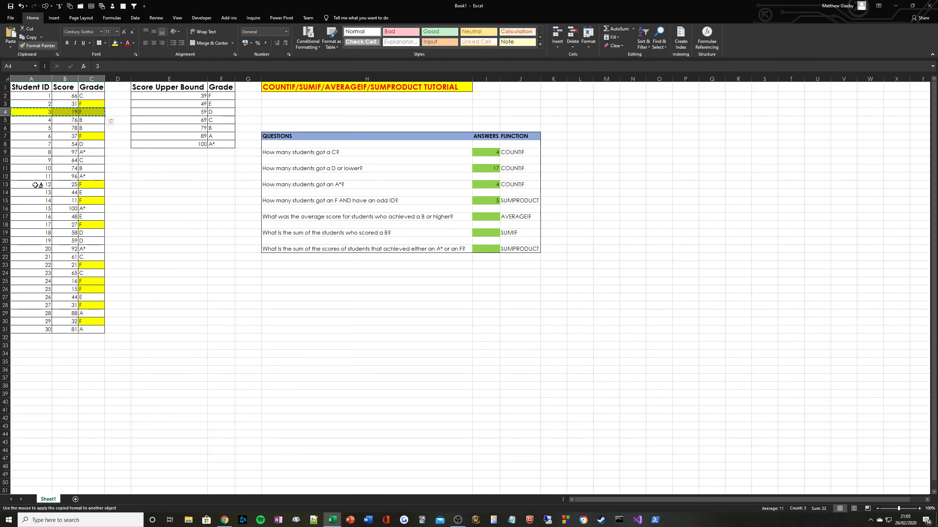
pyautogui.click(39, 224)
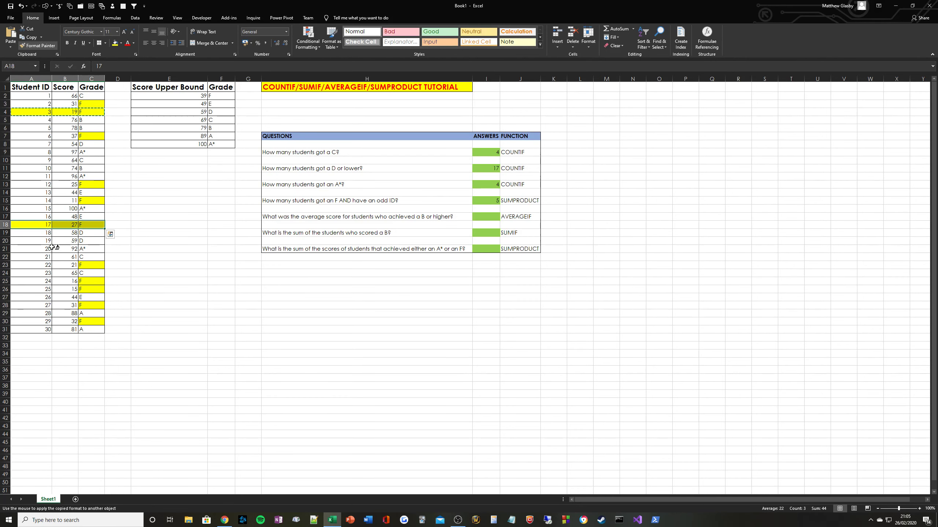
pyautogui.click(37, 290)
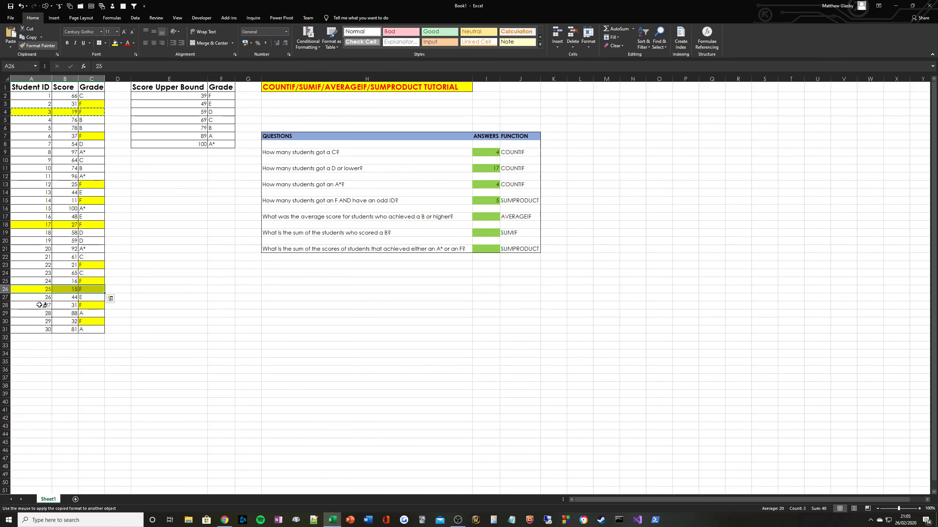
pyautogui.click(39, 305)
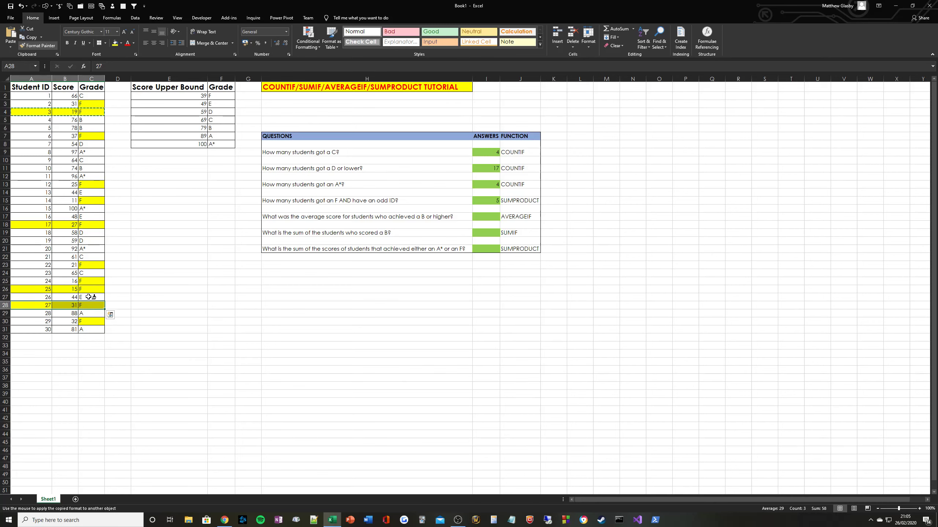
pyautogui.click(41, 322)
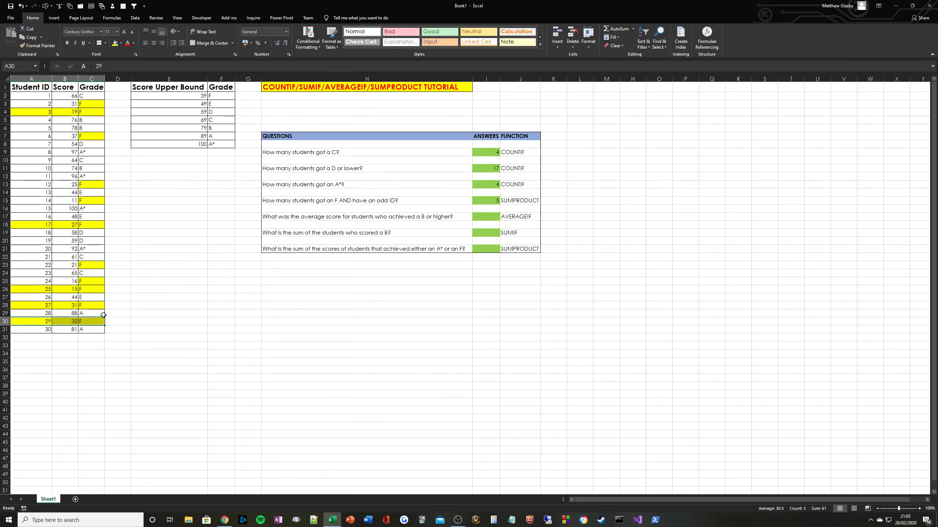
# Reselect the highlighted rows, then select the whole student table A2:C31.
pyautogui.keyDown('ctrl'); pyautogui.moveTo(39, 306); pyautogui.dragTo(92, 305); pyautogui.keyUp('ctrl')
pyautogui.keyDown('ctrl'); pyautogui.moveTo(37, 289); pyautogui.dragTo(93, 289); pyautogui.keyUp('ctrl')
pyautogui.keyDown('ctrl'); pyautogui.moveTo(38, 225); pyautogui.dragTo(92, 225); pyautogui.keyUp('ctrl')
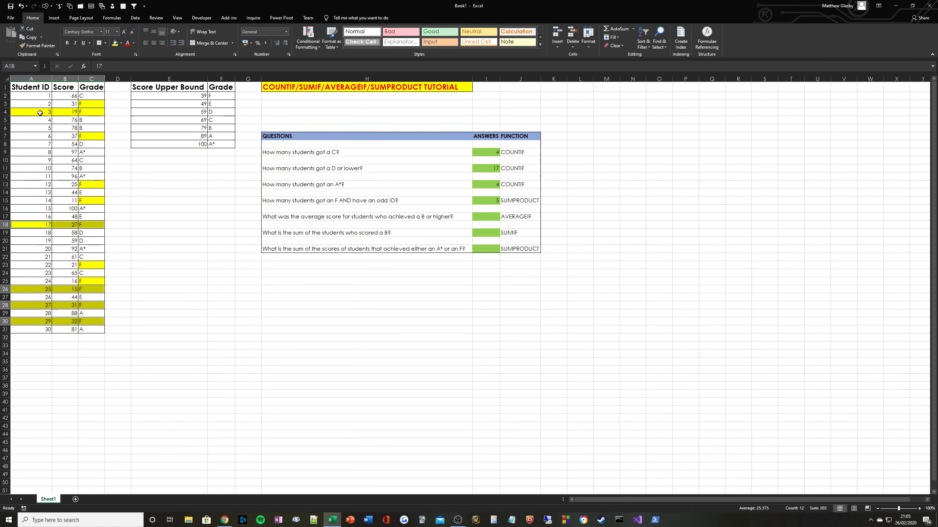
pyautogui.keyDown('ctrl'); pyautogui.moveTo(37, 112); pyautogui.dragTo(93, 112); pyautogui.keyUp('ctrl')
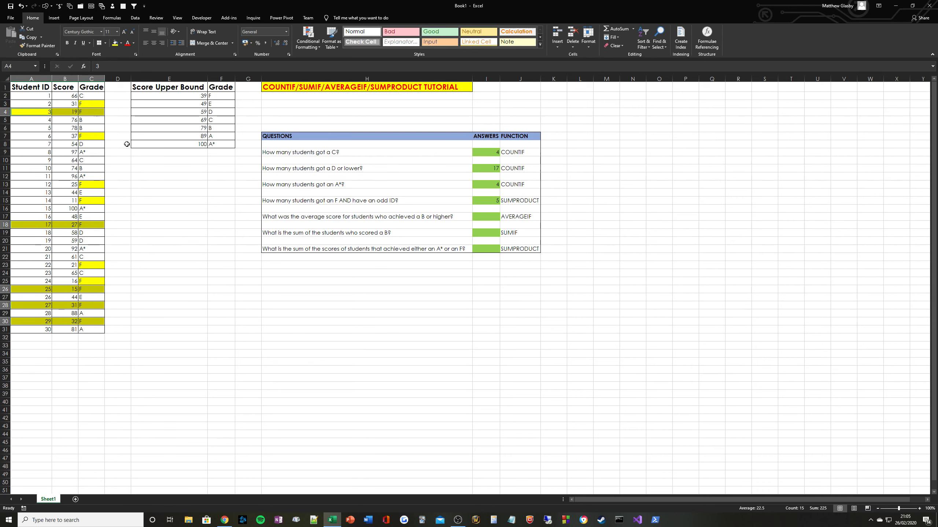
pyautogui.click(219, 223)
pyautogui.click(37, 90)
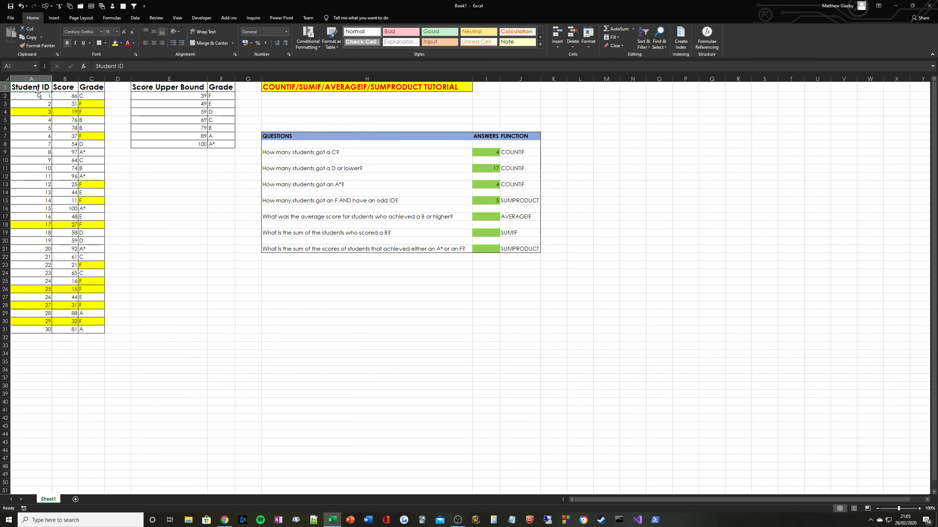
pyautogui.moveTo(34, 97); pyautogui.dragTo(103, 325)
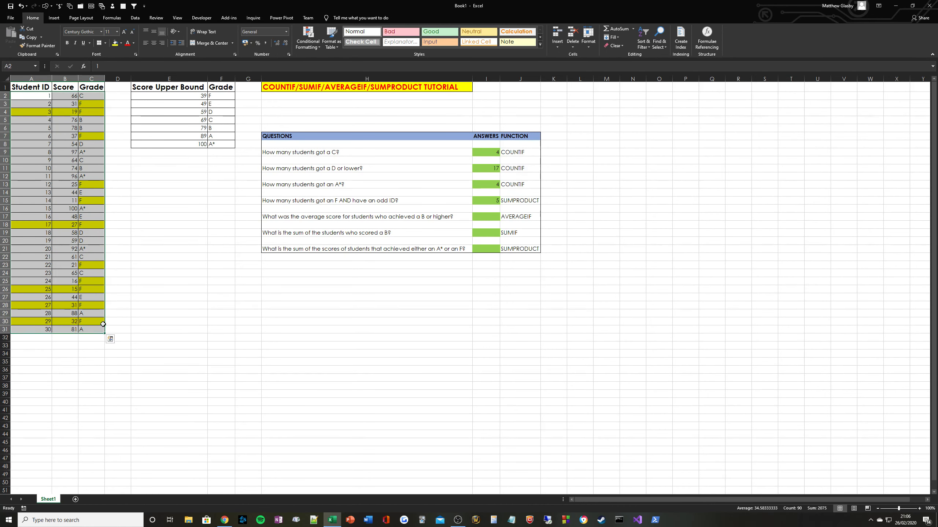
# Reselect the student rows, then start =AVERAGEIF( in answer cell I17.
pyautogui.click(193, 241)
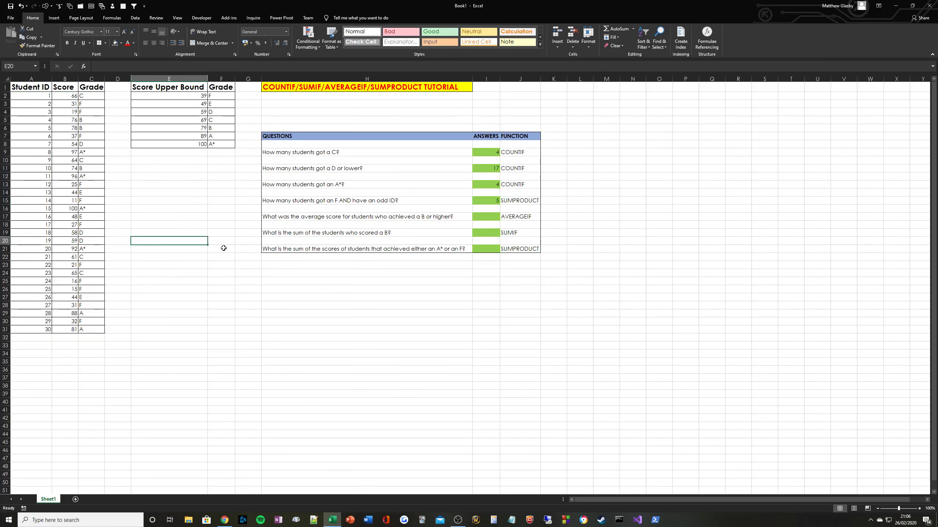
pyautogui.moveTo(40, 95); pyautogui.dragTo(92, 328)
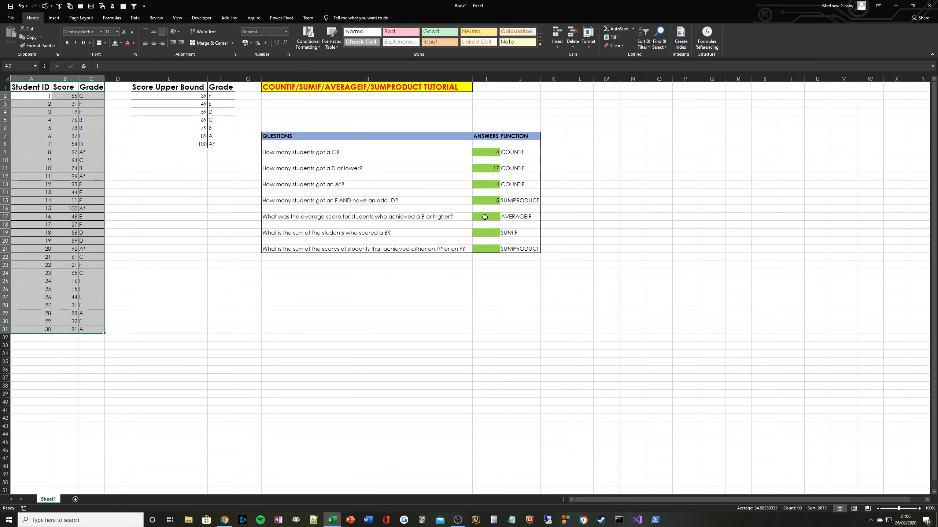
pyautogui.click(485, 217)
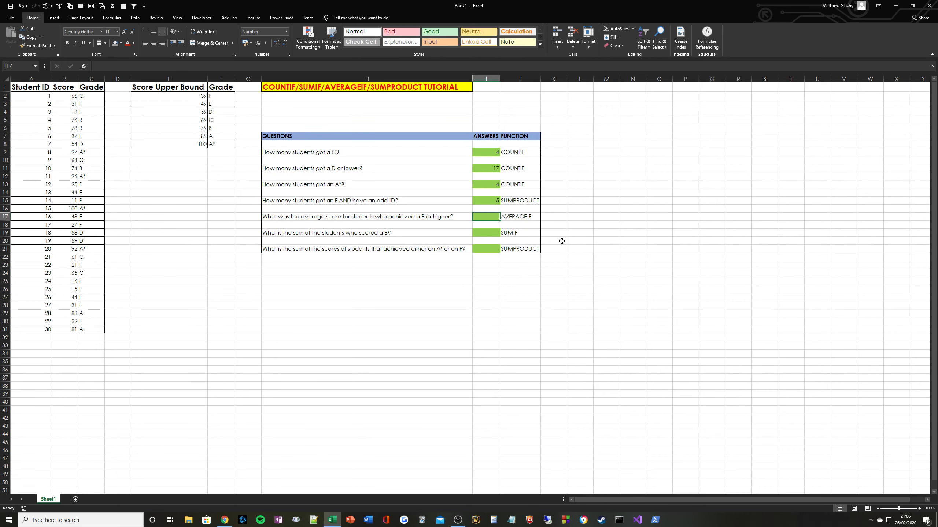
pyautogui.write('=AVERAGEIF(')
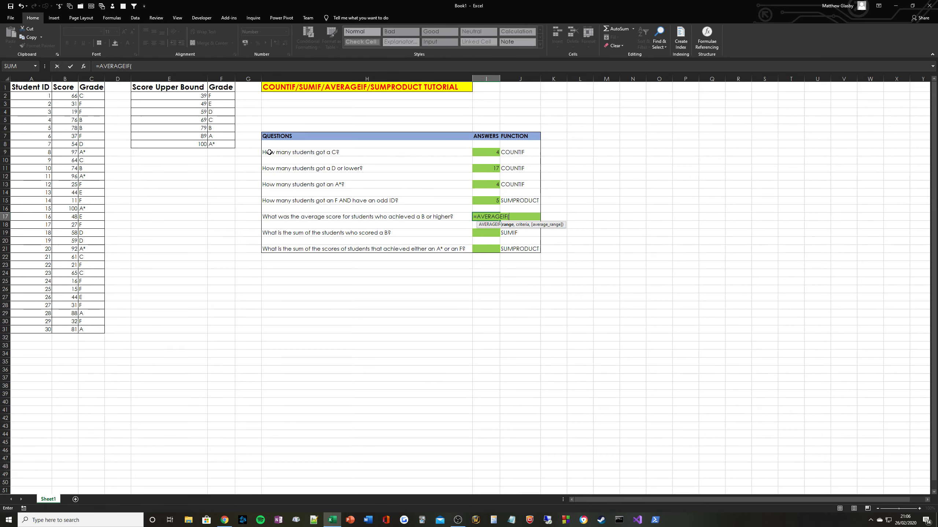
# Complete I17 as =AVERAGEIF(B2:B31,">=70",B2:B31), returning 86.89.
pyautogui.moveTo(66, 95); pyautogui.dragTo(66, 330)
pyautogui.write(',')
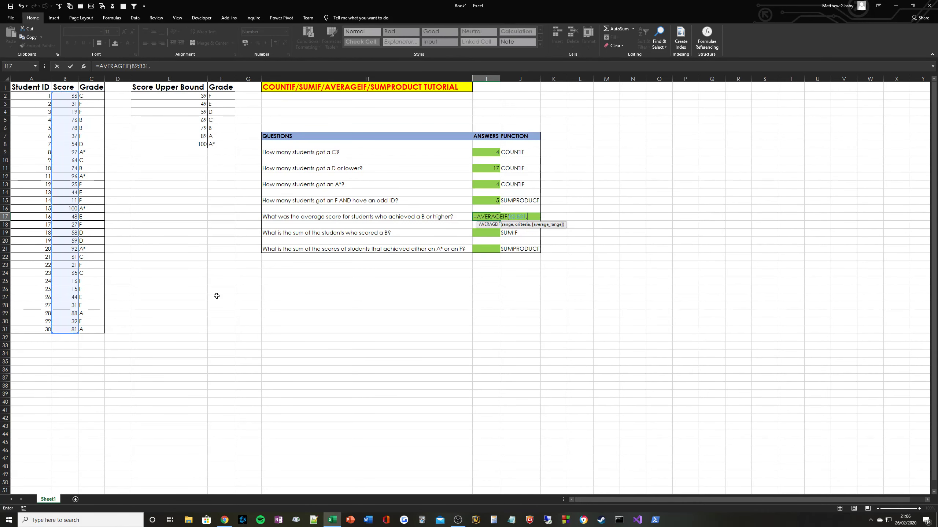
pyautogui.write('">')
pyautogui.press('BackSpace')
pyautogui.press('BackSpace')
pyautogui.write('>=70",')
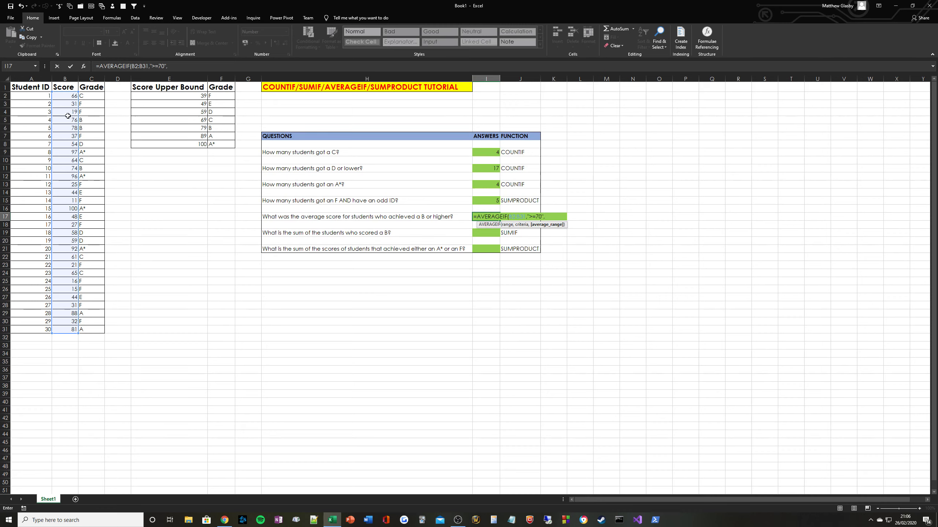
pyautogui.moveTo(64, 96); pyautogui.dragTo(65, 329)
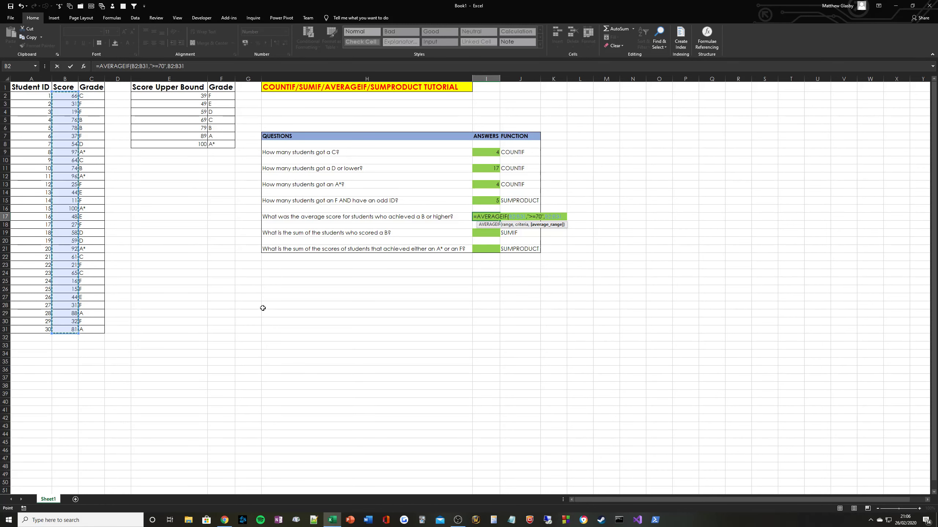
pyautogui.press('Return')
pyautogui.press('Up')
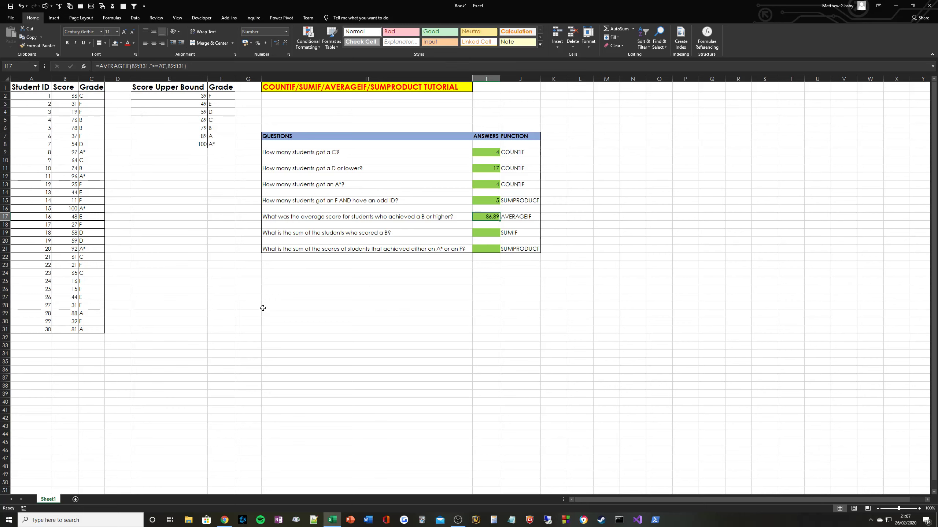
pyautogui.click(487, 234)
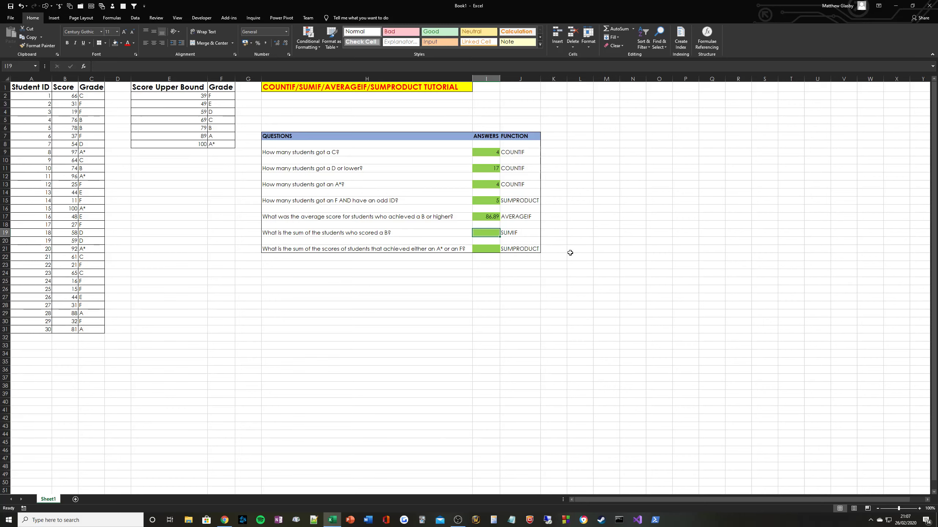
# Enter =SUMIF(C2:C31,"B",B2:B31) in I19, returning 228.
pyautogui.write('=SUM')
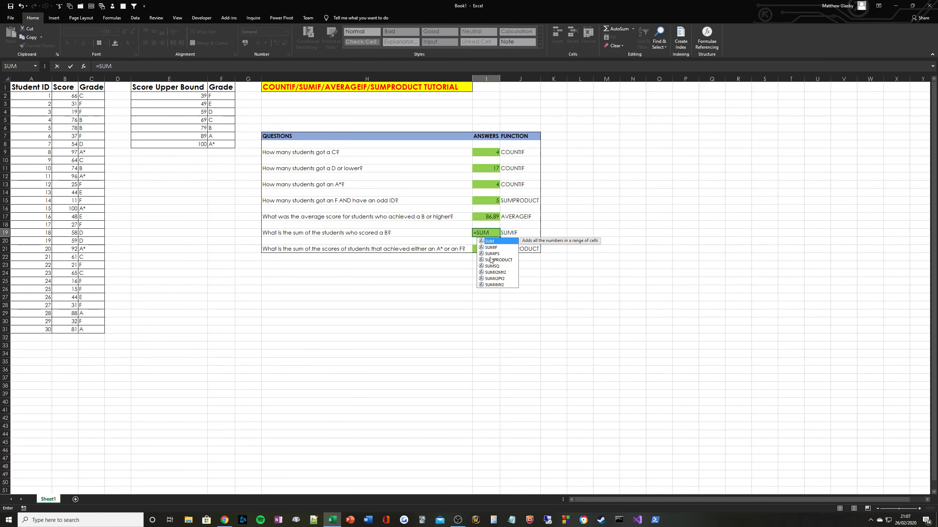
pyautogui.write('IF(')
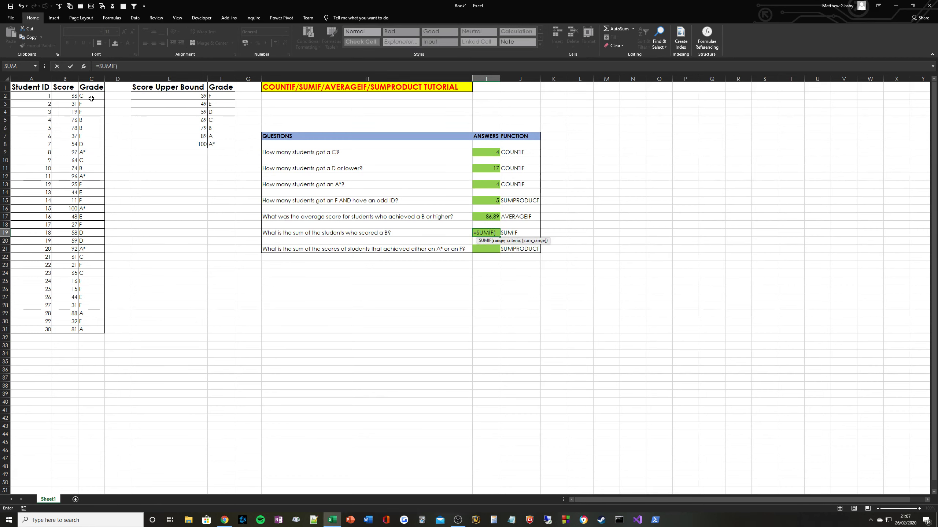
pyautogui.moveTo(91, 97); pyautogui.dragTo(90, 330)
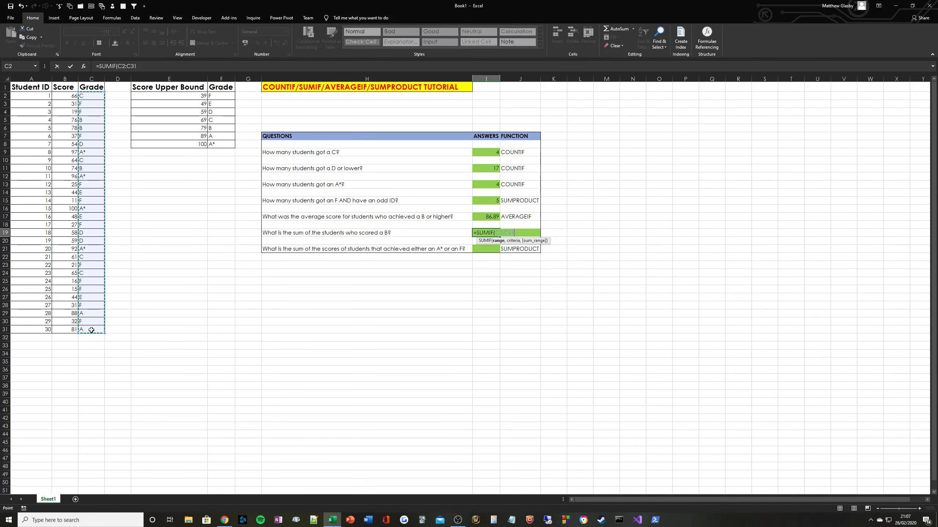
pyautogui.write(',')
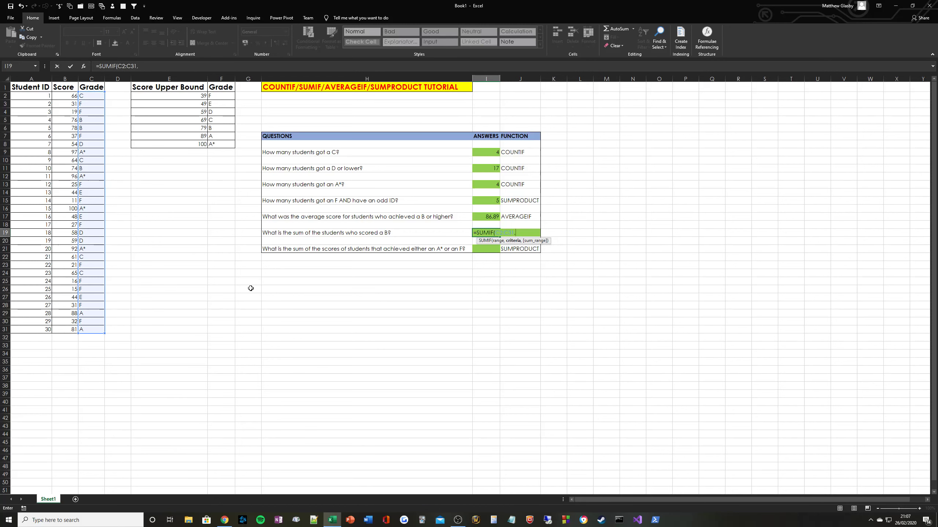
pyautogui.write('"B",')
pyautogui.moveTo(63, 96); pyautogui.dragTo(70, 330)
pyautogui.hotkey('ctrl', 'Return')
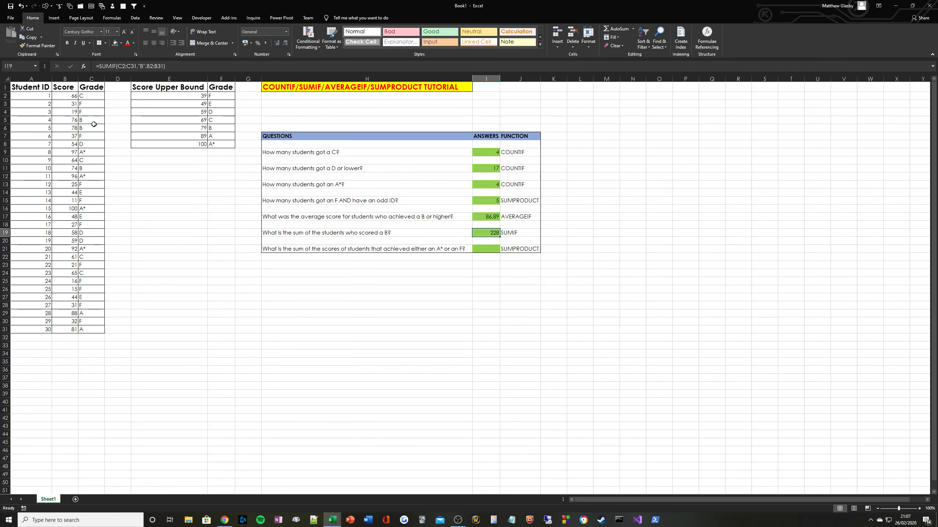
# Verify 228 by selecting the B-grade scores B5, B6 and B11.
pyautogui.click(94, 124)
pyautogui.click(66, 118)
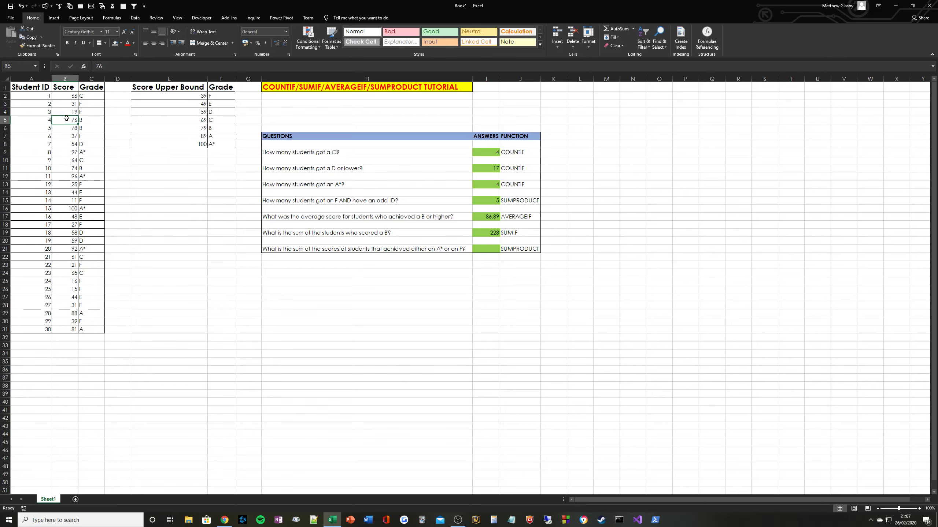
pyautogui.keyDown('ctrl'); pyautogui.click(70, 130); pyautogui.keyUp('ctrl')
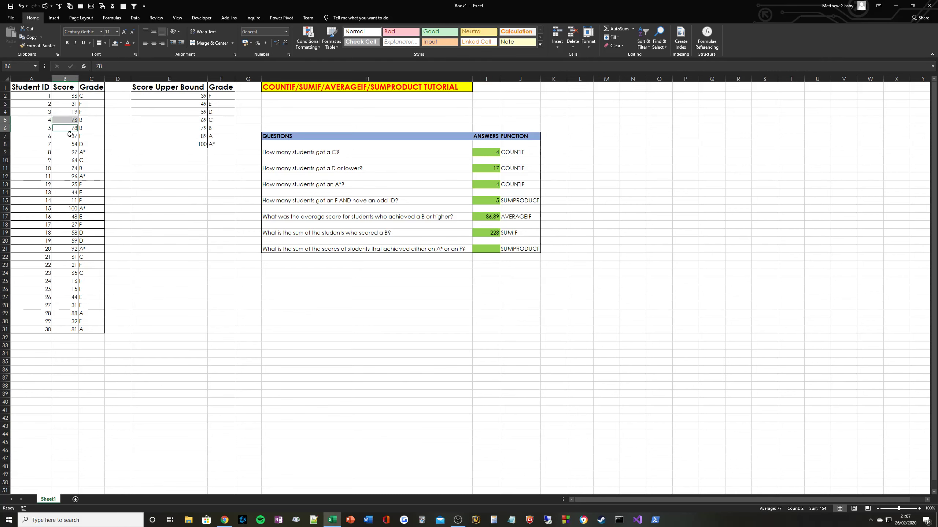
pyautogui.keyDown('ctrl'); pyautogui.click(67, 168); pyautogui.keyUp('ctrl')
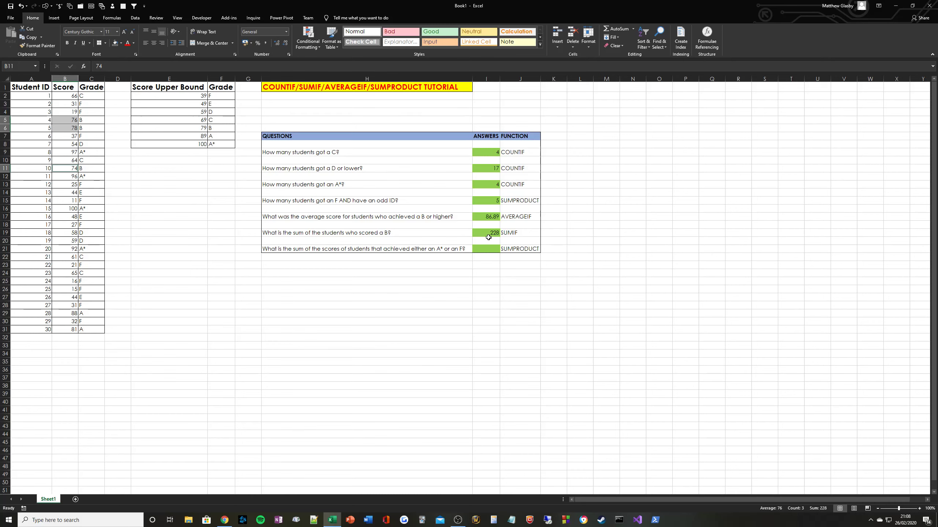
pyautogui.click(486, 250)
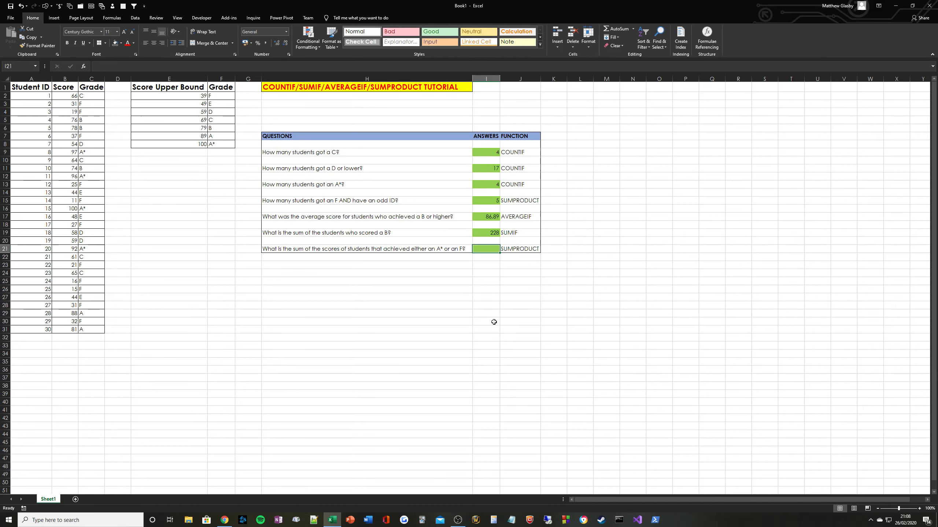
# Enter =SUMIF(C2:C31,"F",B2:B31)+SUMIF(C2:C31,"A~*",B2:B31) in I21.
pyautogui.write('=SUMIF(')
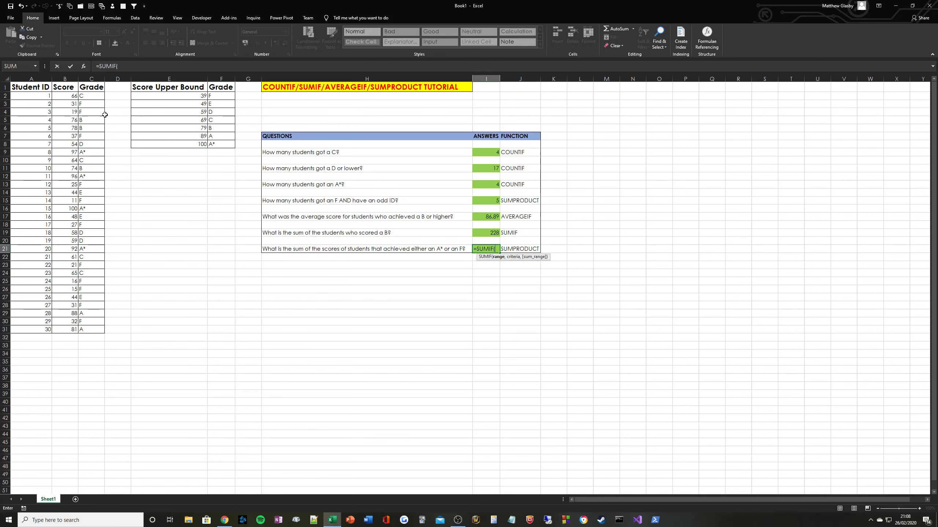
pyautogui.click(90, 95)
pyautogui.moveTo(90, 95); pyautogui.dragTo(100, 330)
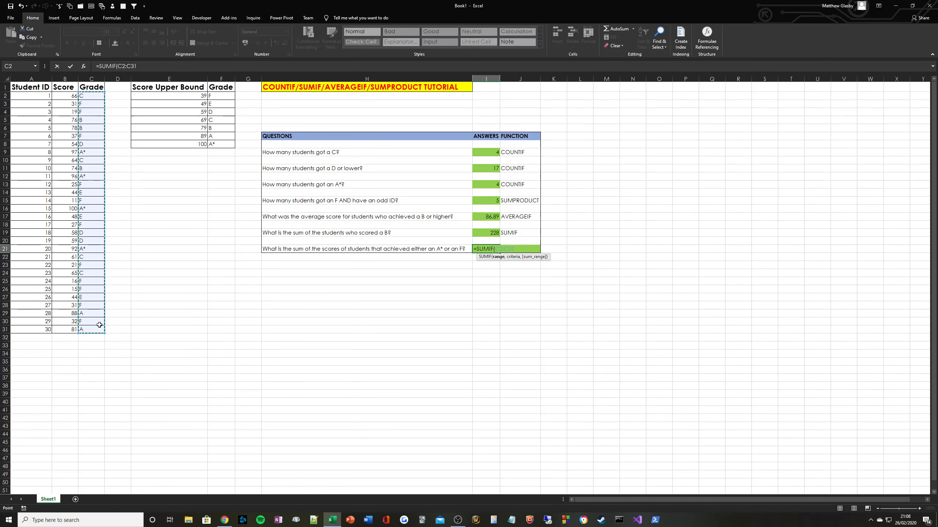
pyautogui.write(',"F",')
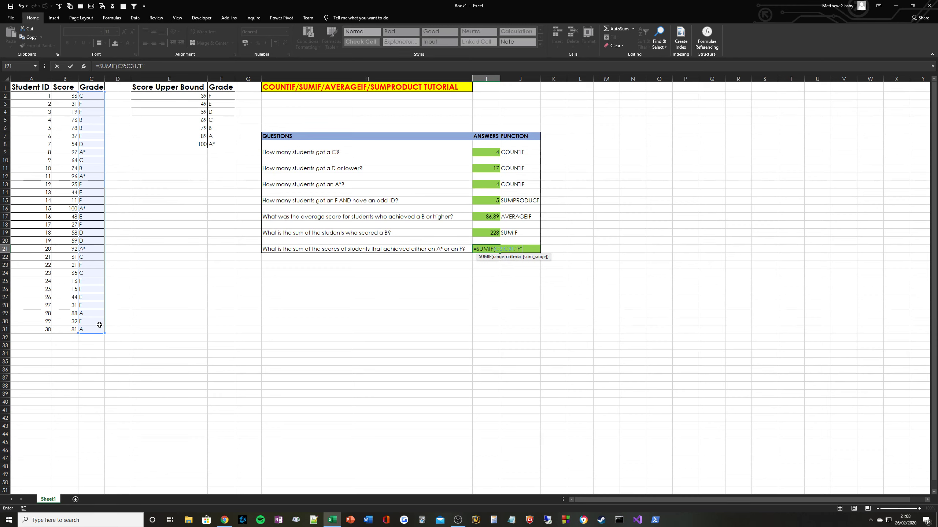
pyautogui.moveTo(67, 95); pyautogui.dragTo(75, 323)
pyautogui.hotkey('ctrl', 'Return')
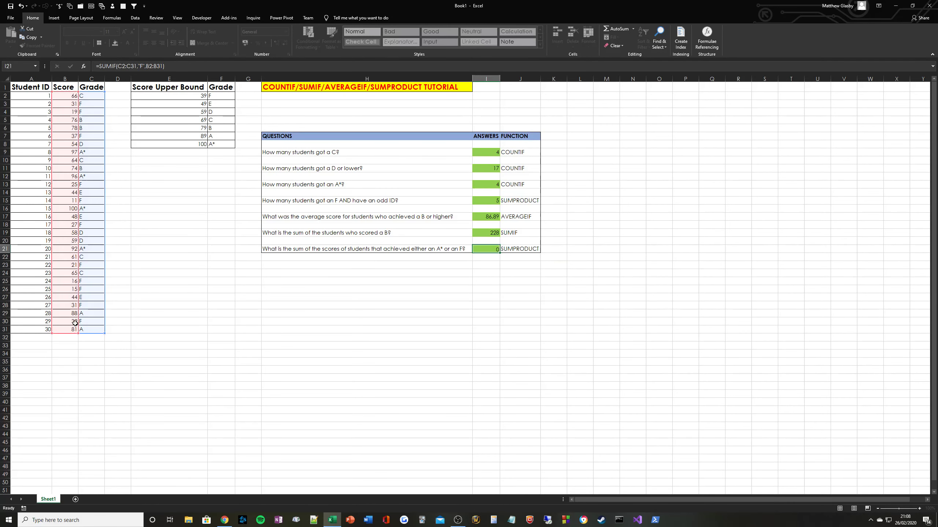
pyautogui.click(179, 67)
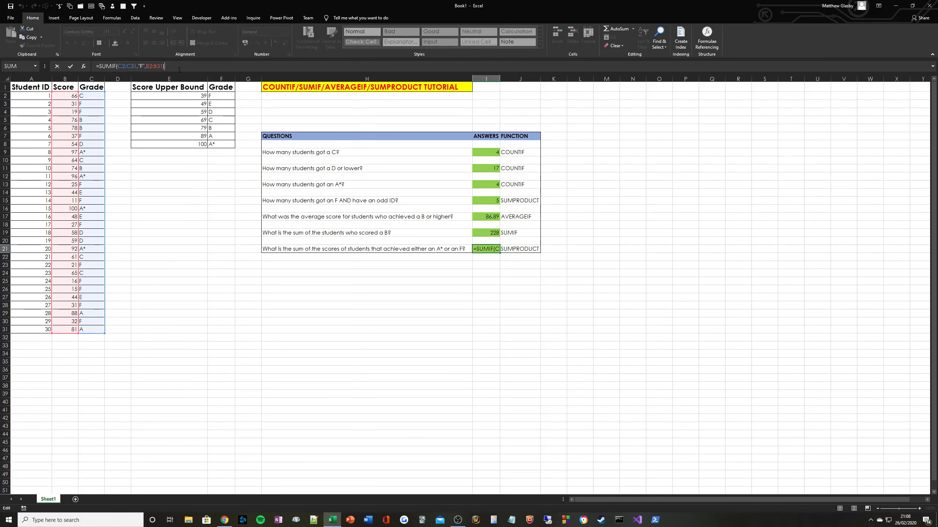
pyautogui.write('+SUMIF(')
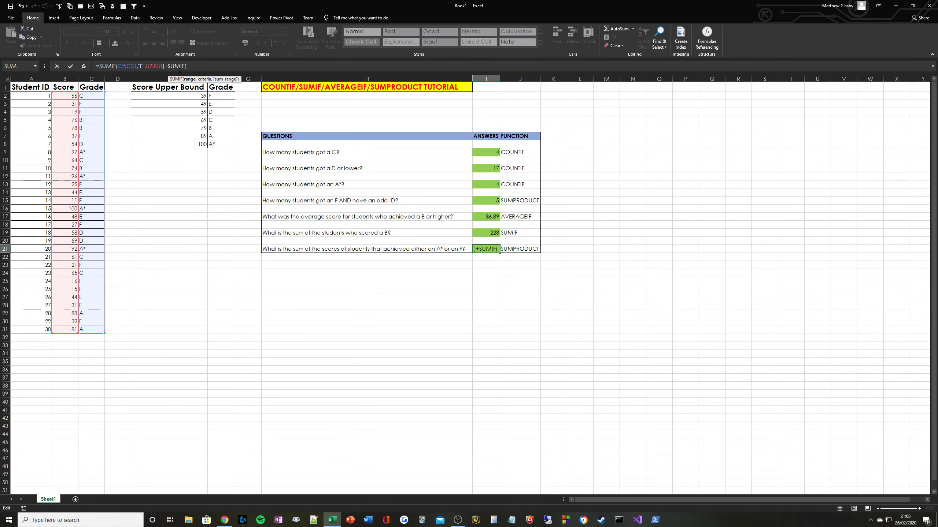
pyautogui.write('C2:C31,"')
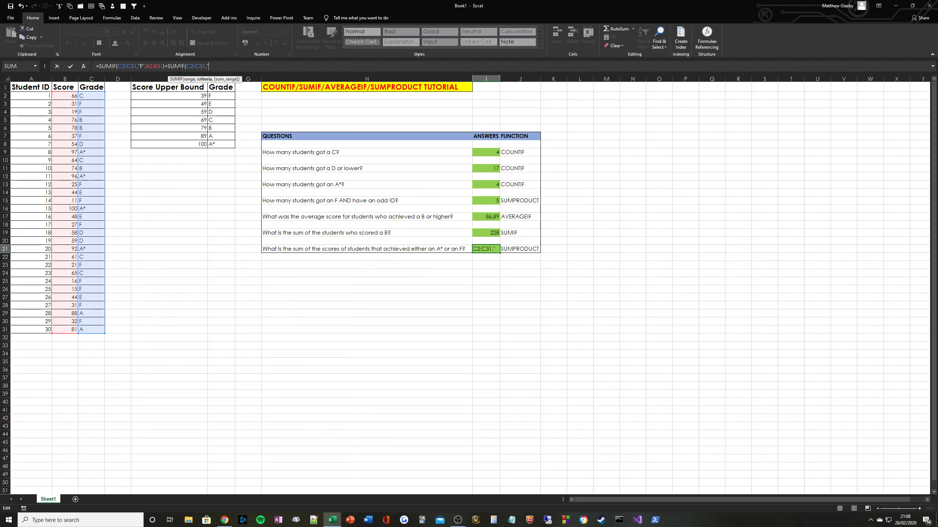
pyautogui.write('A~*",B2:B31)')
pyautogui.press('Tab')
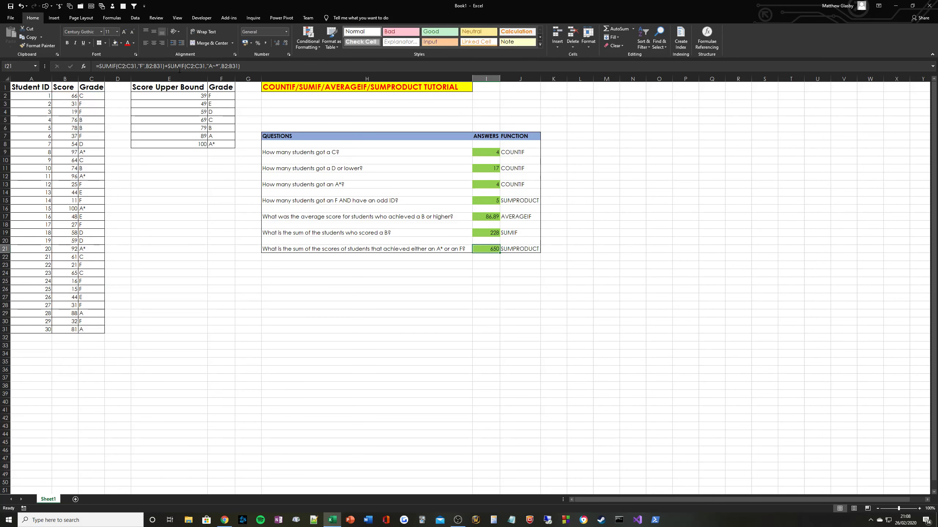
# Note the value 650 in L21 beside the answer.
pyautogui.press('Right')
pyautogui.press('Right')
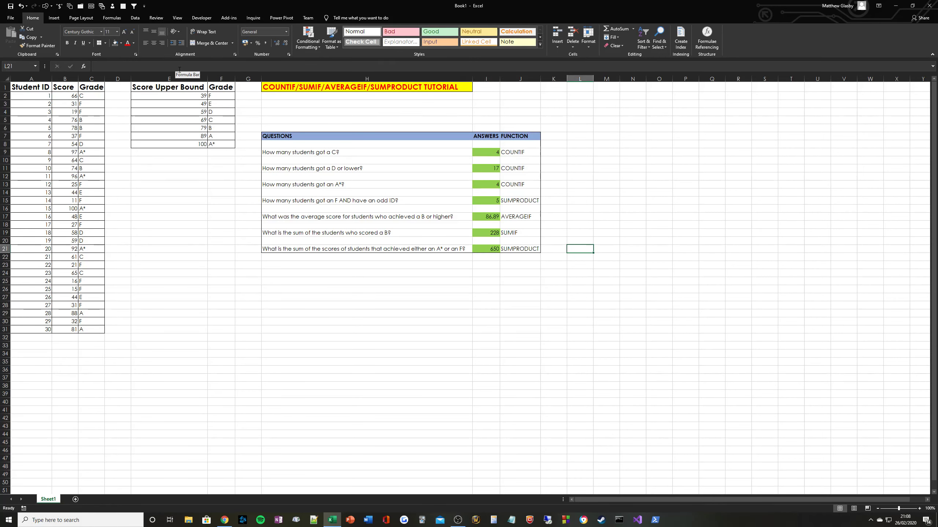
pyautogui.write('650')
pyautogui.press('Return')
pyautogui.press('Up')
pyautogui.press('Left')
pyautogui.press('Left')
pyautogui.press('Left')
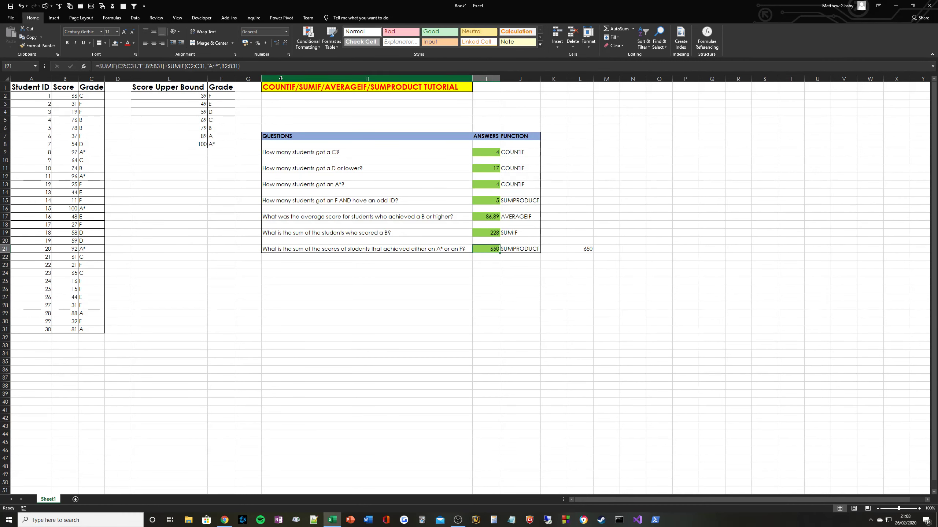
# Replace I21 with =SUMPRODUCT((C2:C31="A*")+(C2:C31="F"),--(B2:B31)), still giving 650.
pyautogui.press('Delete')
pyautogui.write('=SU')
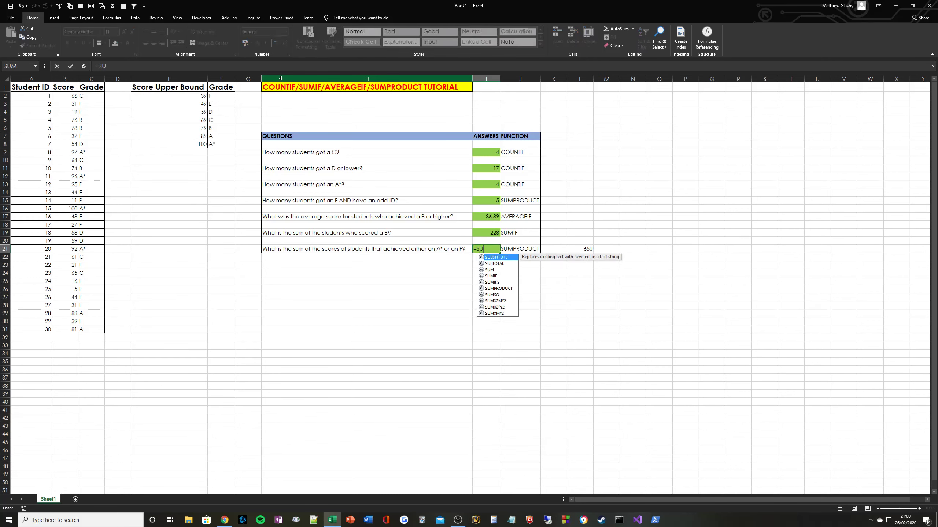
pyautogui.write('MPRODUCTR')
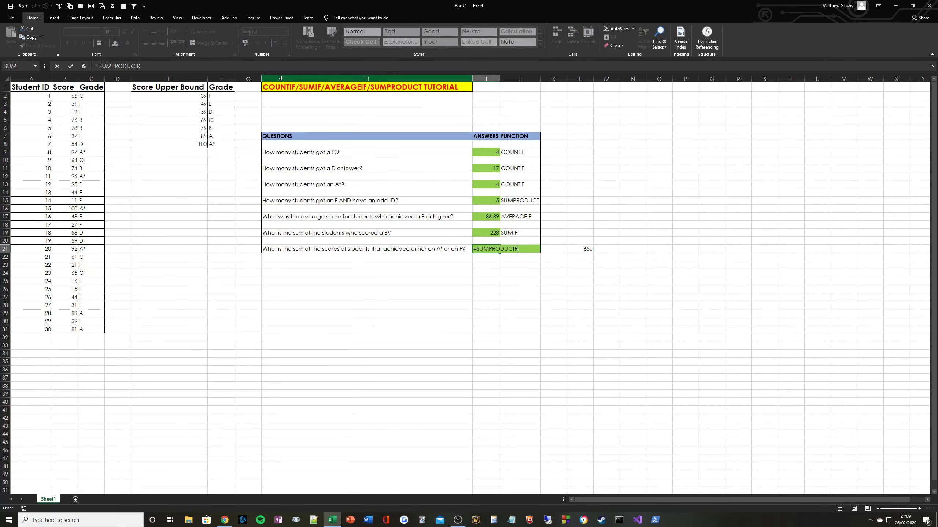
pyautogui.press('BackSpace')
pyautogui.write('((')
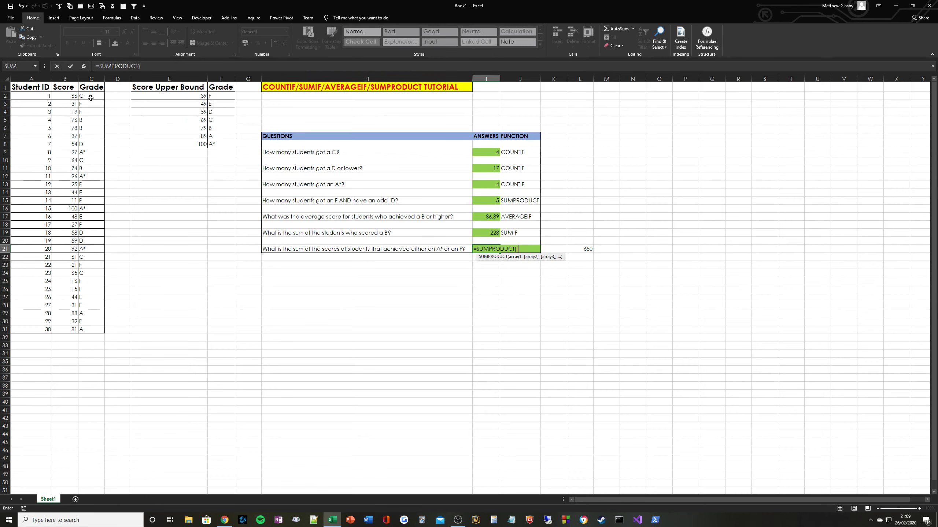
pyautogui.moveTo(97, 97); pyautogui.dragTo(97, 333)
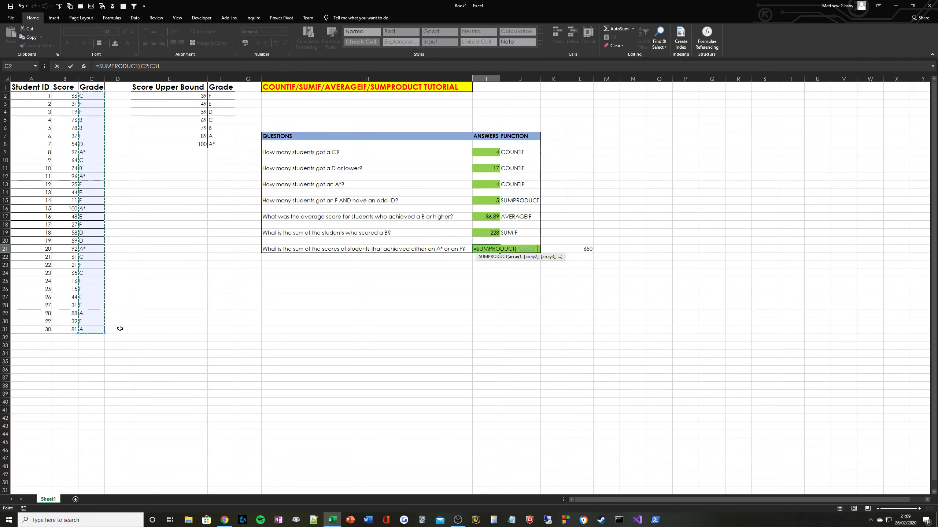
pyautogui.write('=')
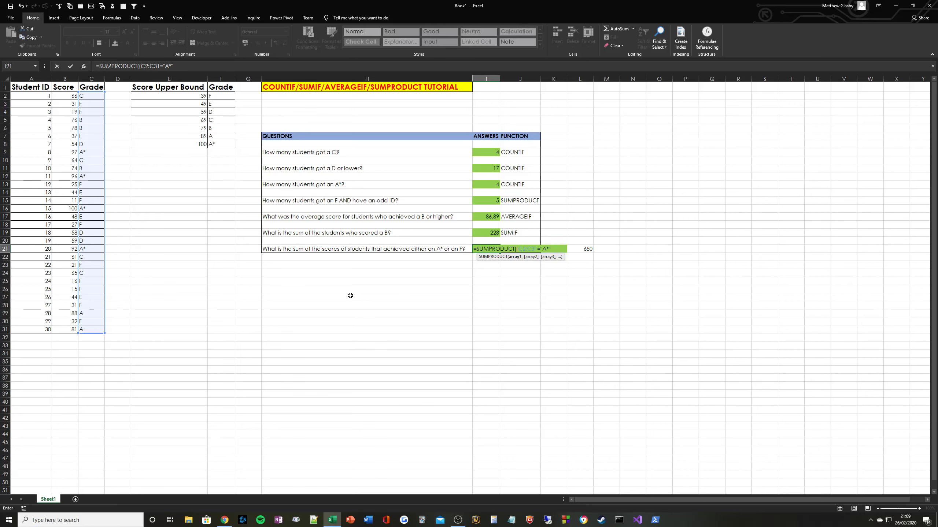
pyautogui.write('"A*")+(')
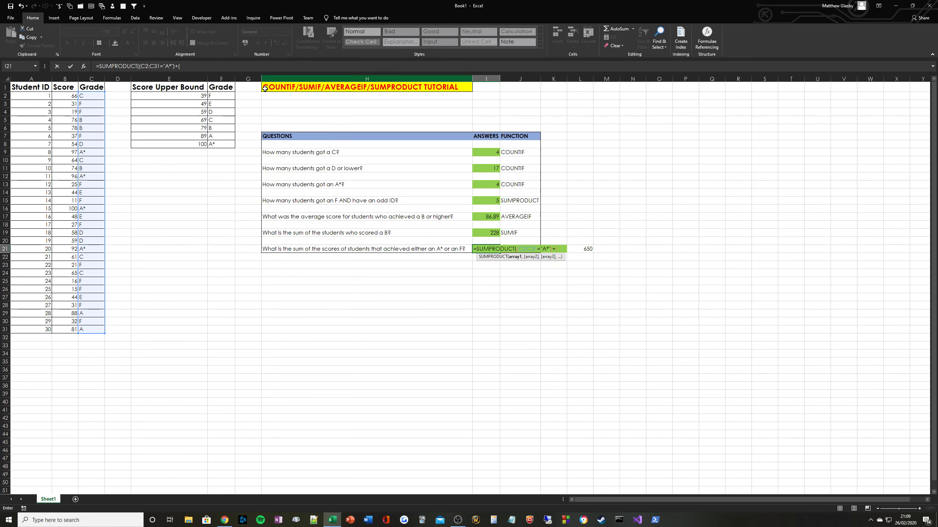
pyautogui.moveTo(91, 95); pyautogui.dragTo(87, 331)
pyautogui.write('="F"')
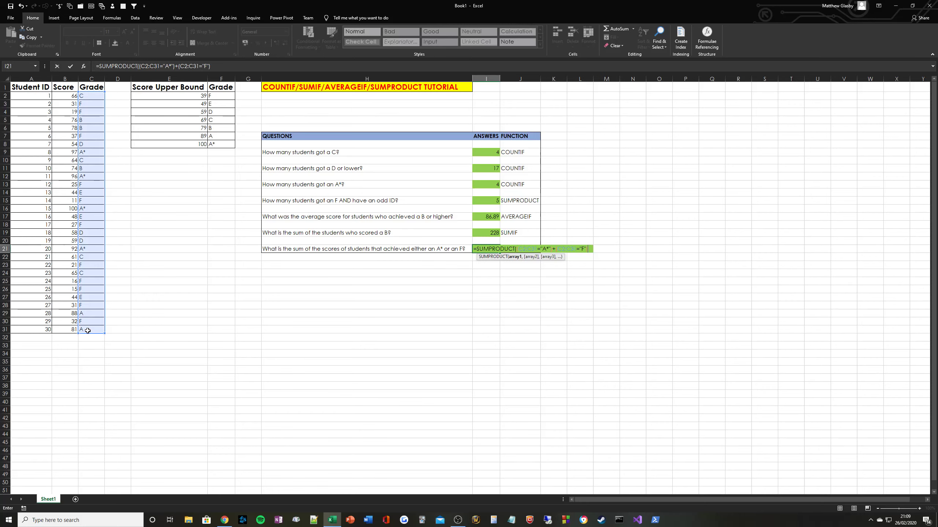
pyautogui.write(',--(')
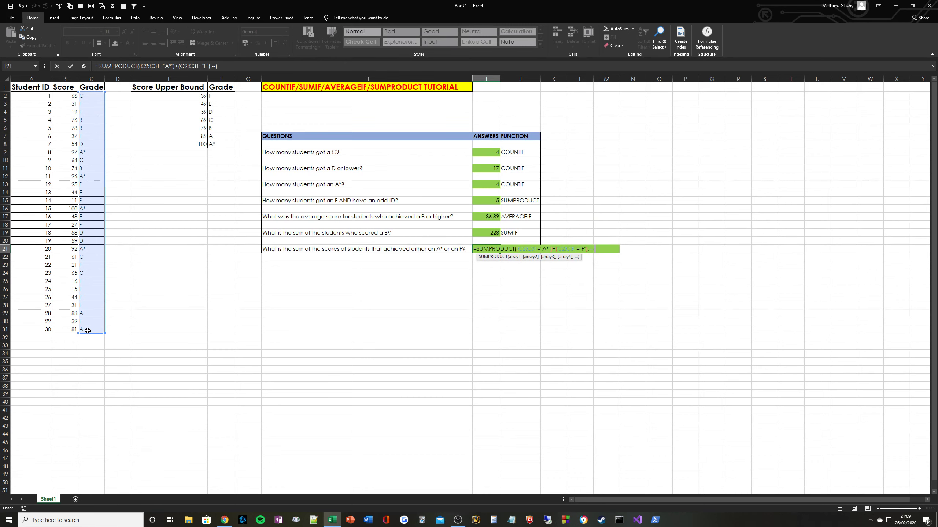
pyautogui.moveTo(63, 96); pyautogui.dragTo(64, 328)
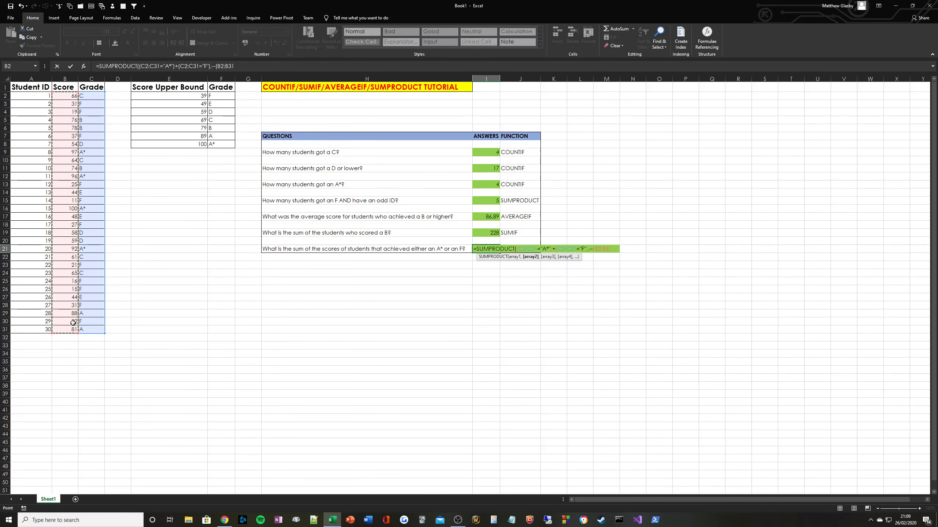
pyautogui.write('))')
pyautogui.press('Return')
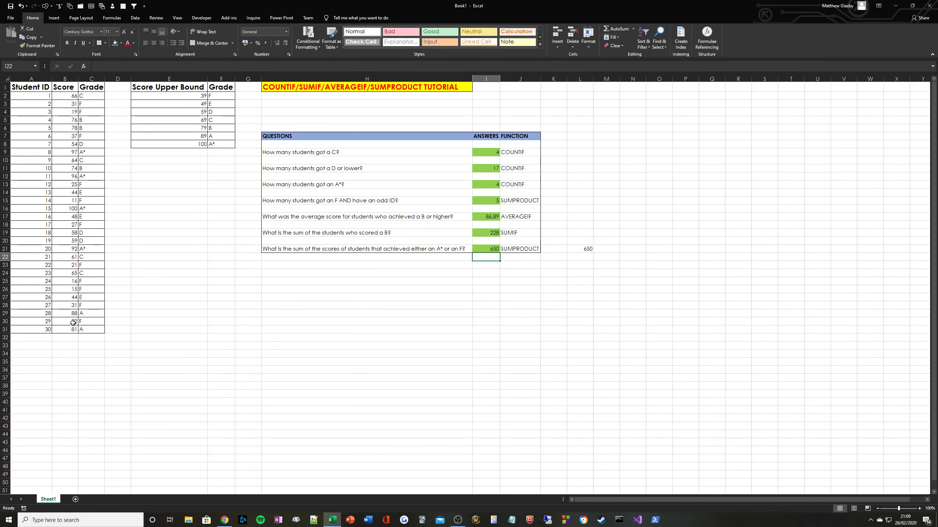
pyautogui.press('Up')
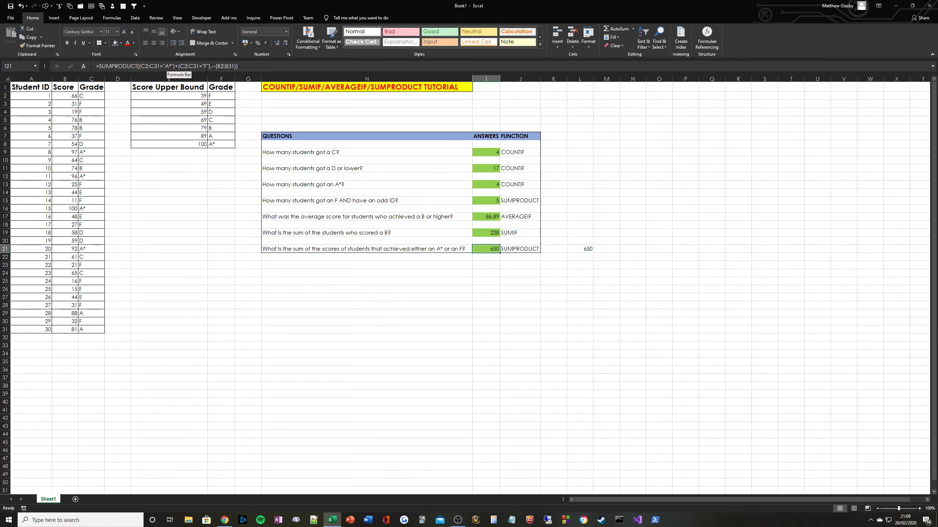
# Fill C3, the first F grade, green.
pyautogui.click(93, 104)
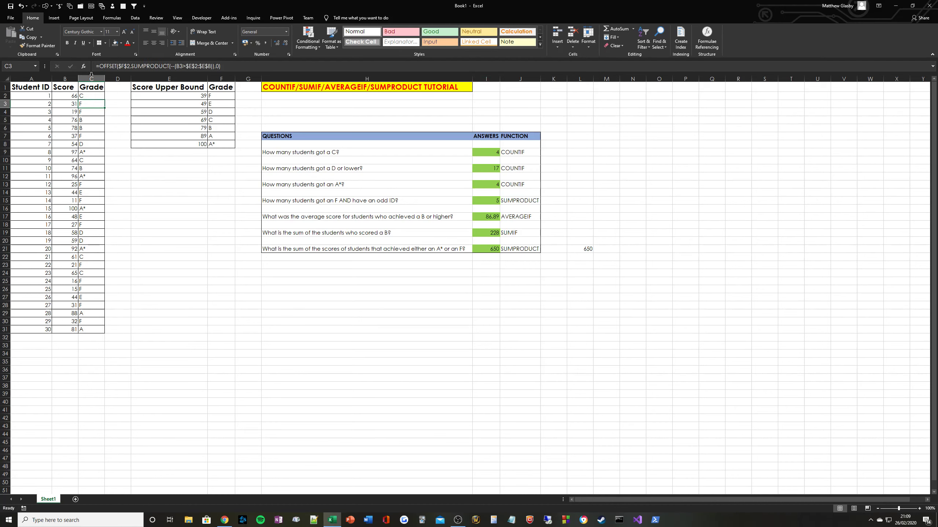
pyautogui.click(121, 43)
pyautogui.click(139, 100)
# Copy the green fill onto the remaining A* and F grade cells, C4 through C30.
pyautogui.doubleClick(48, 47)
pyautogui.click(92, 112)
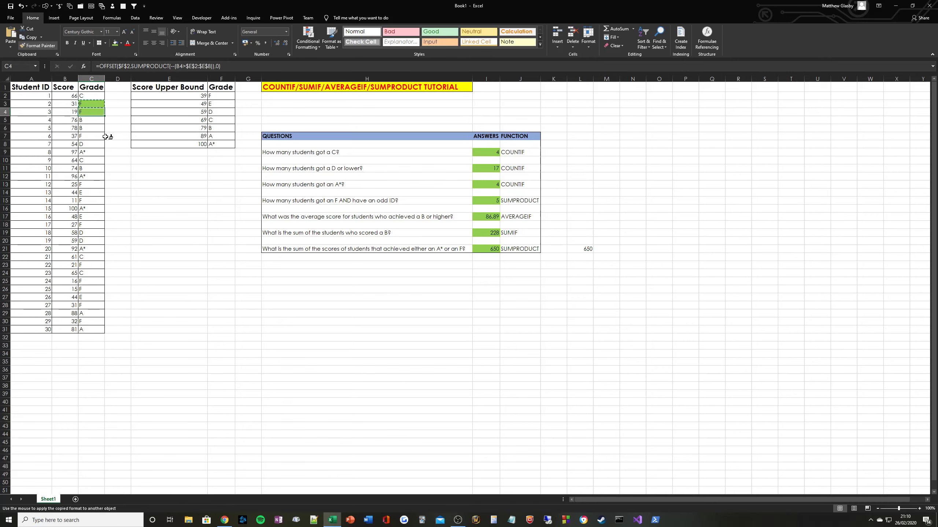
pyautogui.click(90, 136)
pyautogui.click(92, 152)
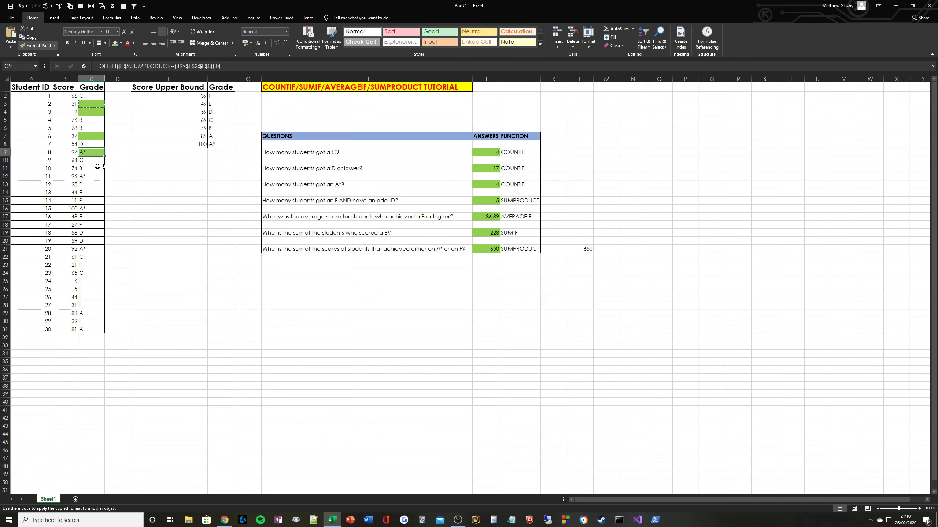
pyautogui.click(95, 177)
pyautogui.click(94, 185)
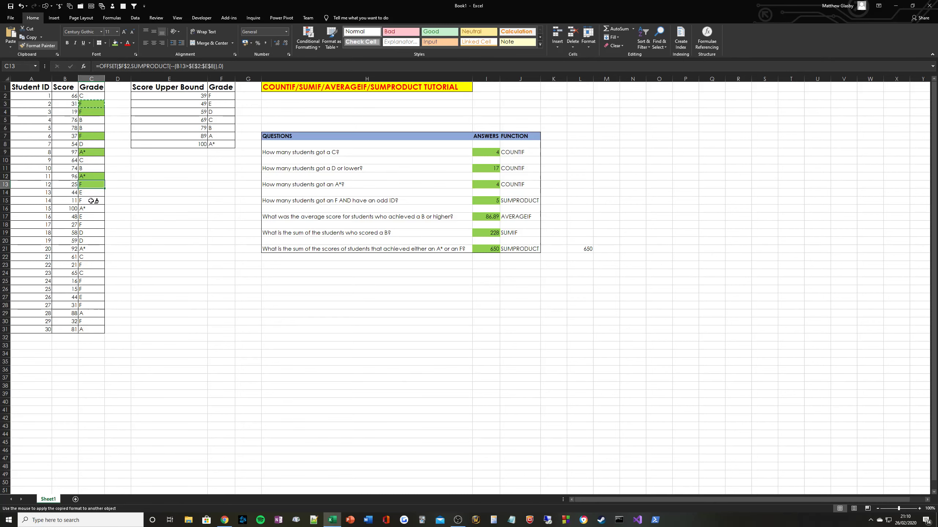
pyautogui.click(94, 201)
pyautogui.click(93, 208)
pyautogui.click(93, 224)
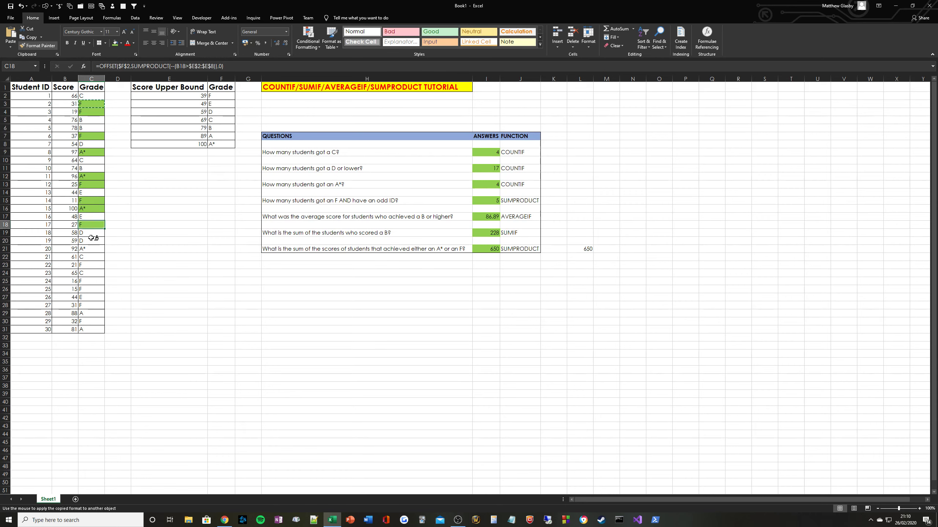
pyautogui.click(94, 250)
pyautogui.click(93, 265)
pyautogui.click(94, 281)
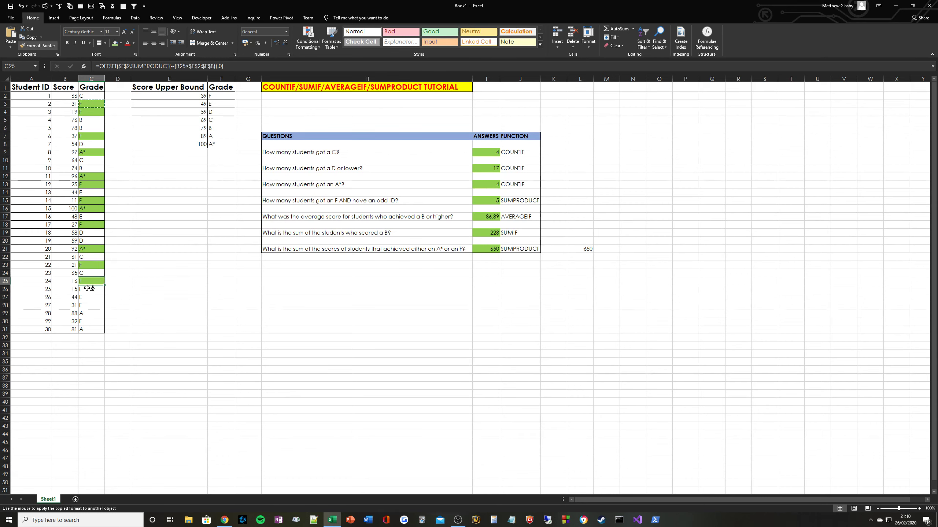
pyautogui.click(94, 289)
pyautogui.click(94, 305)
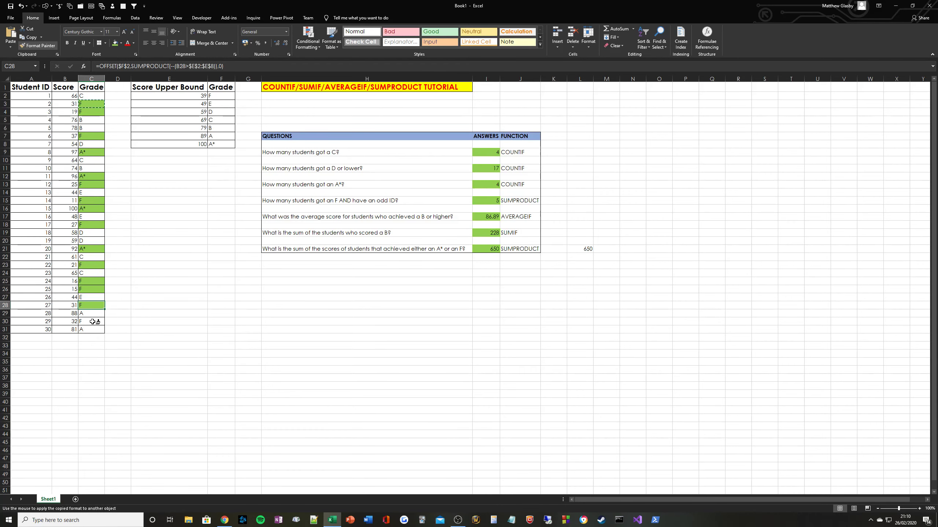
pyautogui.click(95, 322)
pyautogui.press('Escape')
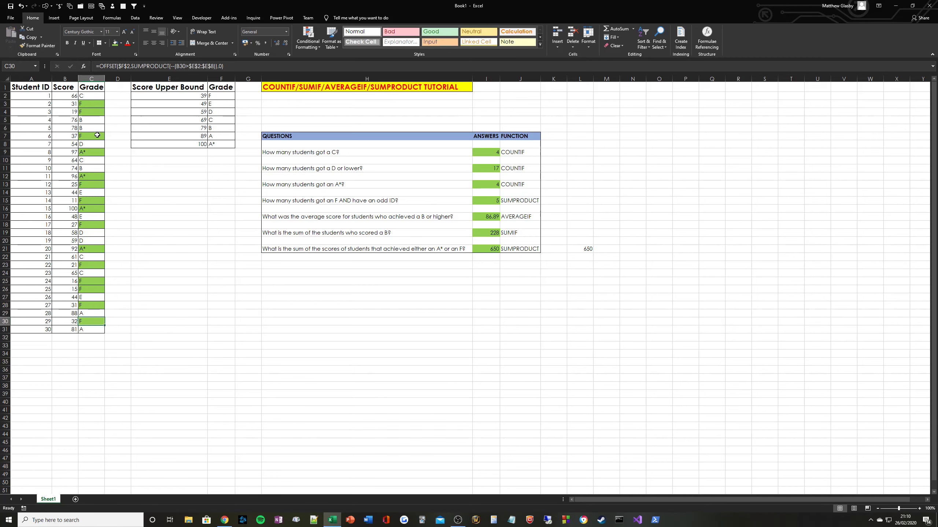
pyautogui.click(92, 112)
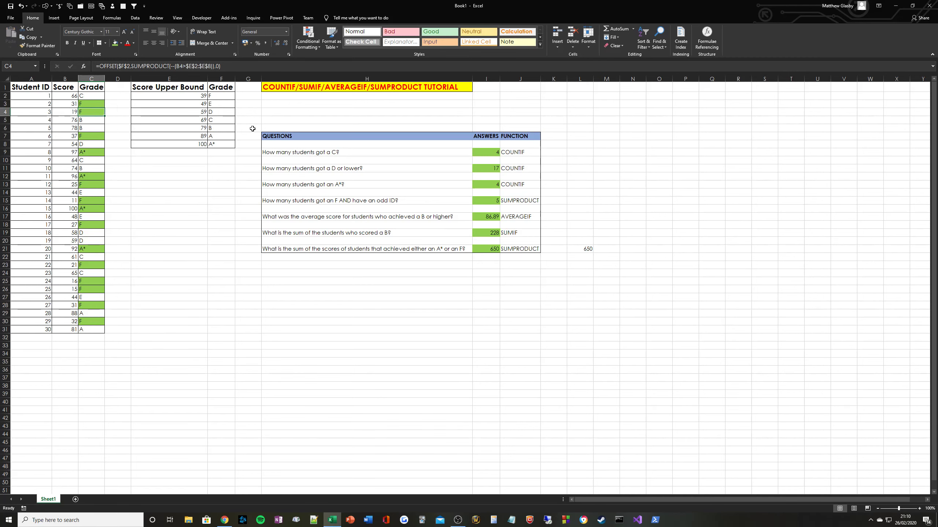
pyautogui.click(490, 249)
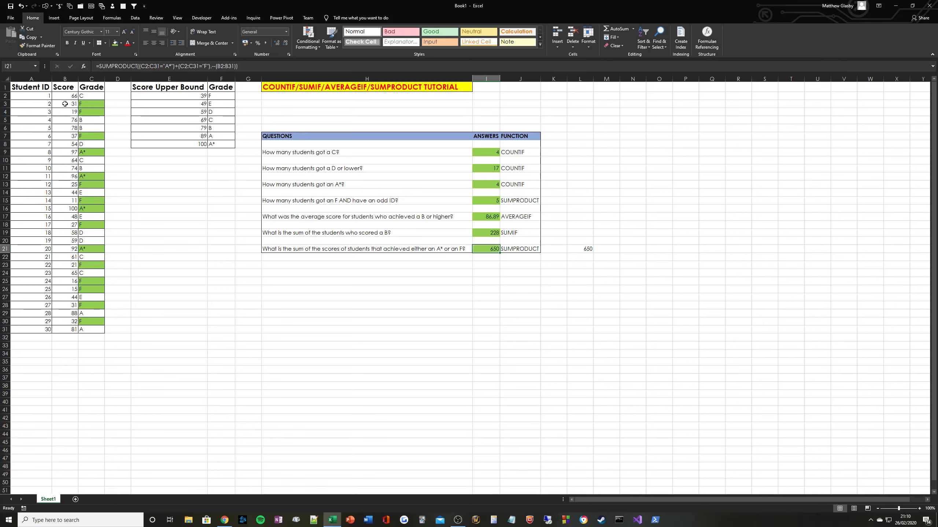
pyautogui.moveTo(65, 103); pyautogui.dragTo(85, 104)
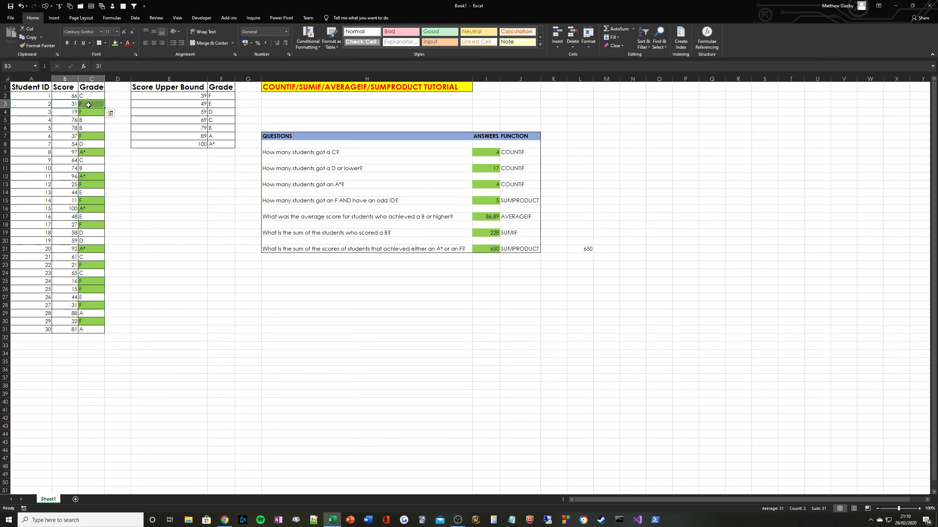
pyautogui.click(65, 113)
pyautogui.click(71, 105)
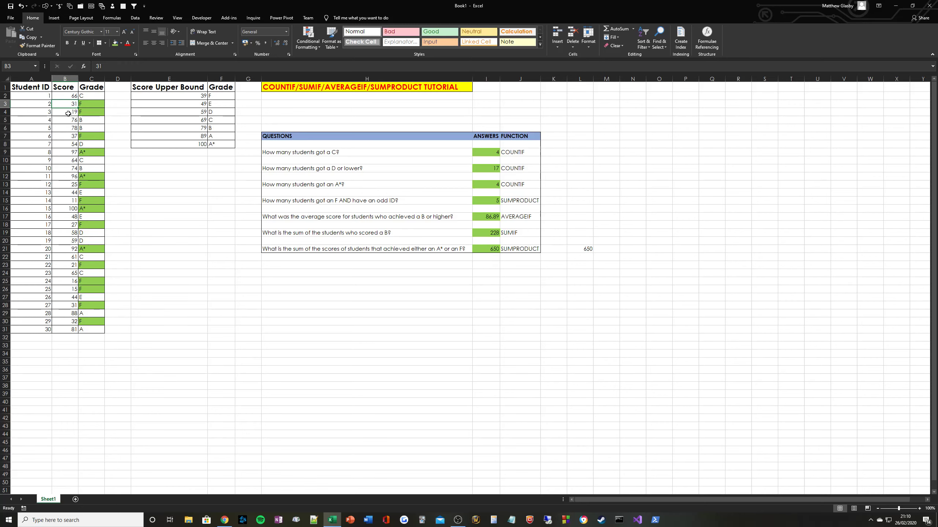
pyautogui.keyDown('ctrl'); pyautogui.click(66, 112); pyautogui.keyUp('ctrl')
pyautogui.keyDown('ctrl'); pyautogui.click(66, 136); pyautogui.keyUp('ctrl')
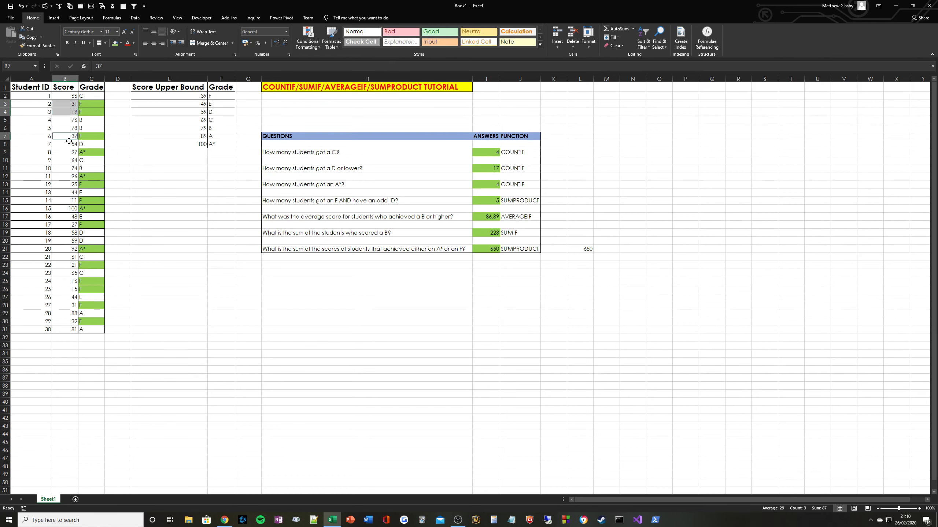
pyautogui.keyDown('ctrl'); pyautogui.click(66, 152); pyautogui.keyUp('ctrl')
pyautogui.keyDown('ctrl'); pyautogui.click(68, 177); pyautogui.keyUp('ctrl')
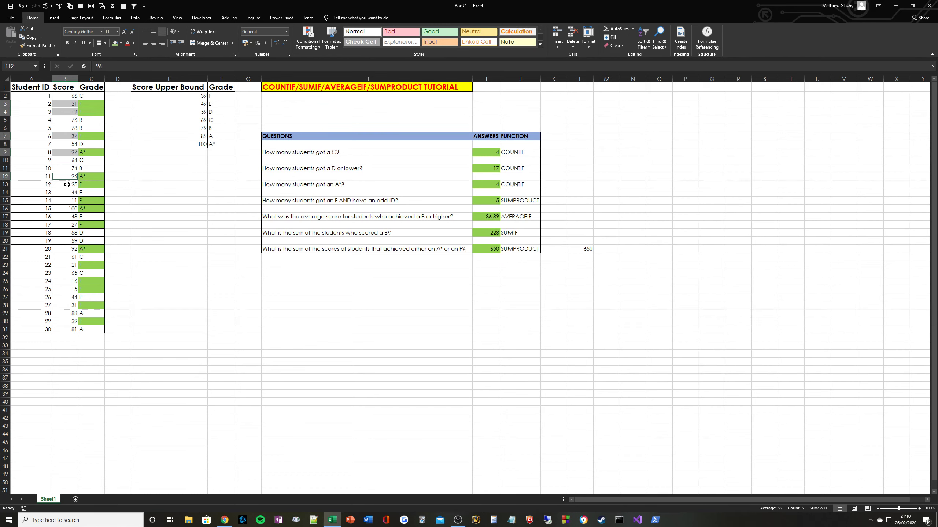
pyautogui.keyDown('ctrl'); pyautogui.click(69, 184); pyautogui.keyUp('ctrl')
pyautogui.keyDown('ctrl'); pyautogui.click(70, 202); pyautogui.keyUp('ctrl')
pyautogui.keyDown('ctrl'); pyautogui.click(68, 209); pyautogui.keyUp('ctrl')
pyautogui.keyDown('ctrl'); pyautogui.click(68, 225); pyautogui.keyUp('ctrl')
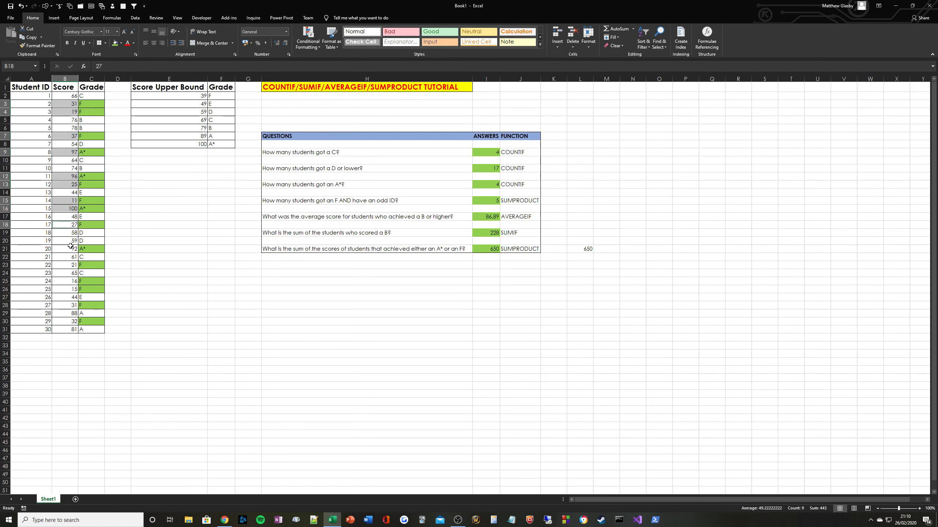
pyautogui.keyDown('ctrl'); pyautogui.click(69, 249); pyautogui.keyUp('ctrl')
pyautogui.keyDown('ctrl'); pyautogui.click(71, 265); pyautogui.keyUp('ctrl')
pyautogui.keyDown('ctrl'); pyautogui.click(70, 280); pyautogui.keyUp('ctrl')
pyautogui.keyDown('ctrl'); pyautogui.click(70, 289); pyautogui.keyUp('ctrl')
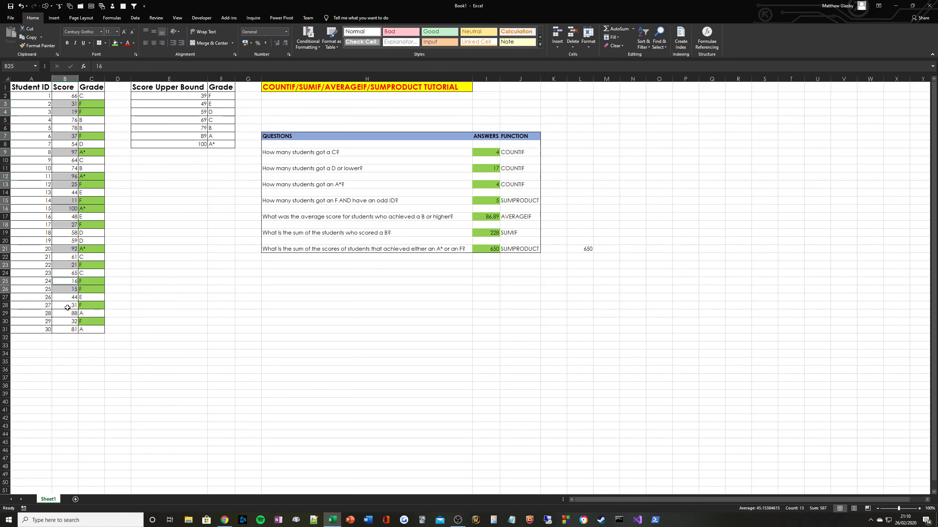
pyautogui.keyDown('ctrl'); pyautogui.click(71, 305); pyautogui.keyUp('ctrl')
pyautogui.keyDown('ctrl'); pyautogui.click(73, 321); pyautogui.keyUp('ctrl')
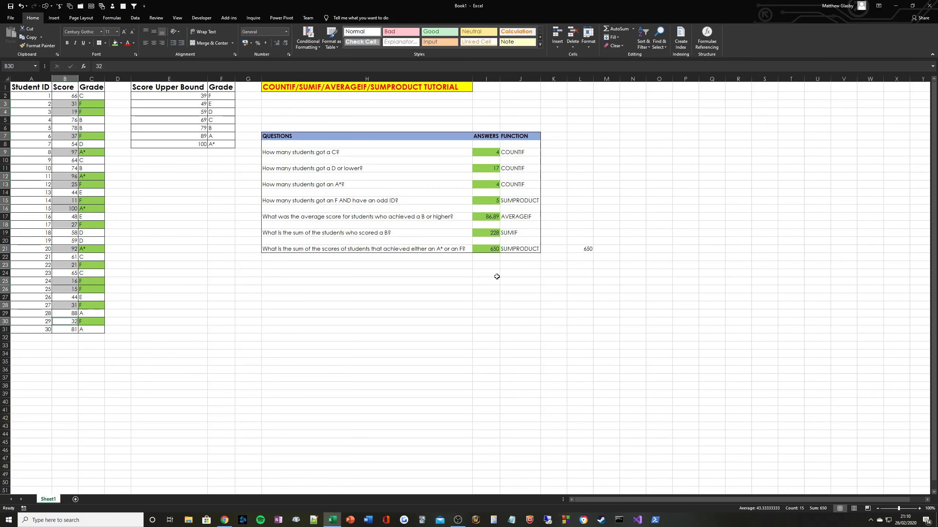
pyautogui.click(484, 248)
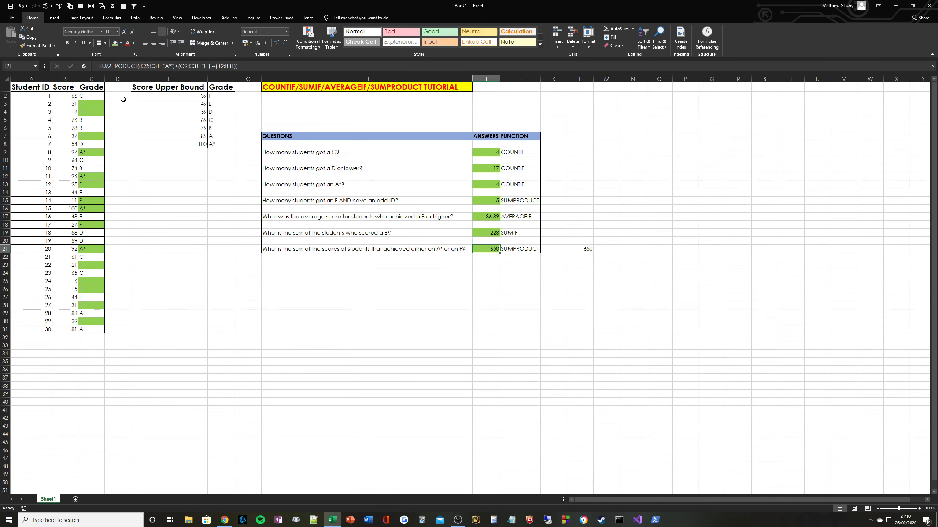